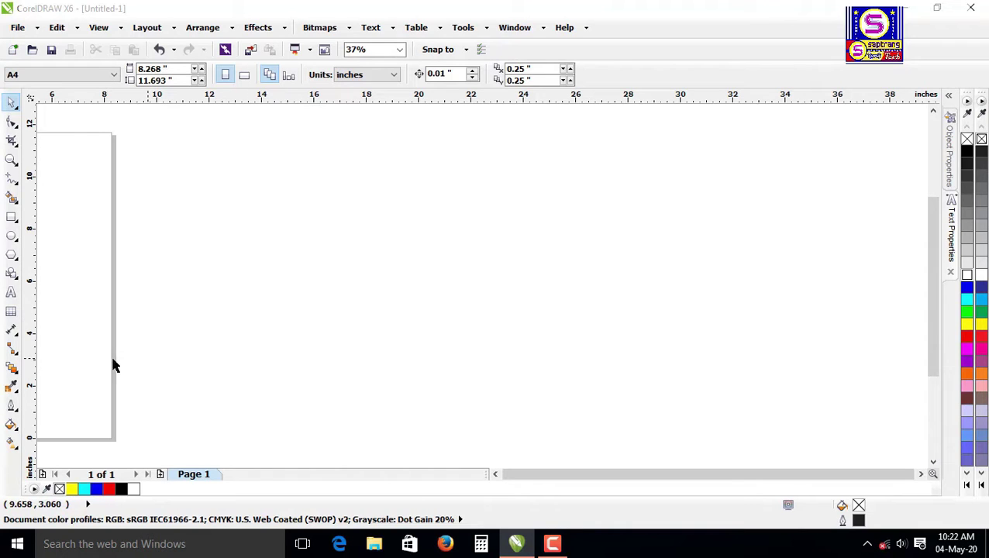
- Draw a square of about 3.72 by 3.69 inches beside the page and fill it with red
click(12, 370)
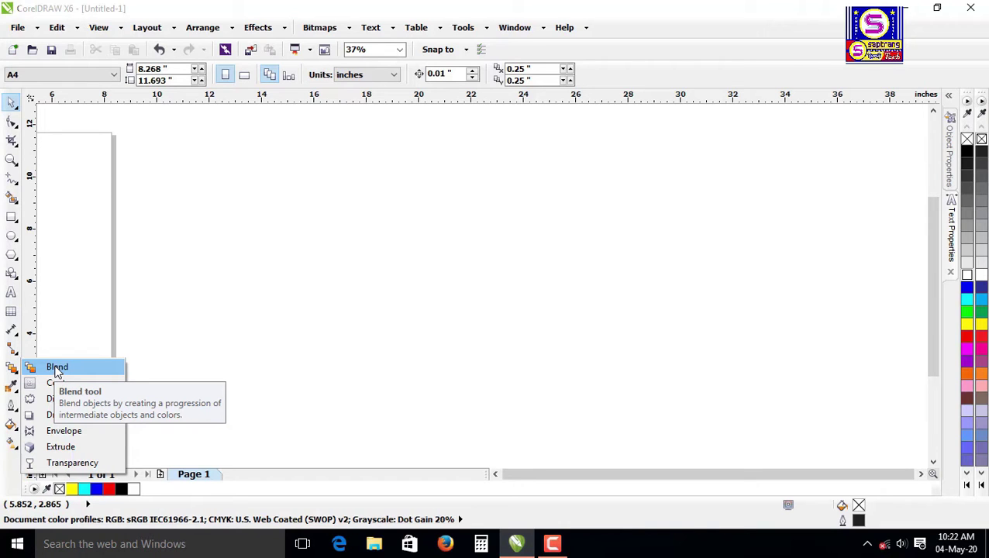
click(12, 218)
click(54, 214)
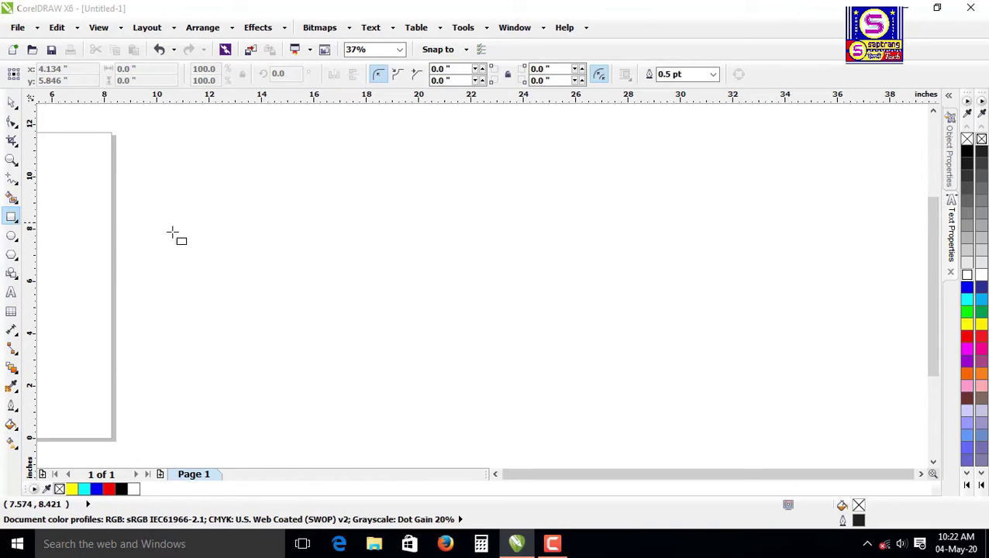
drag(236, 227, 334, 326)
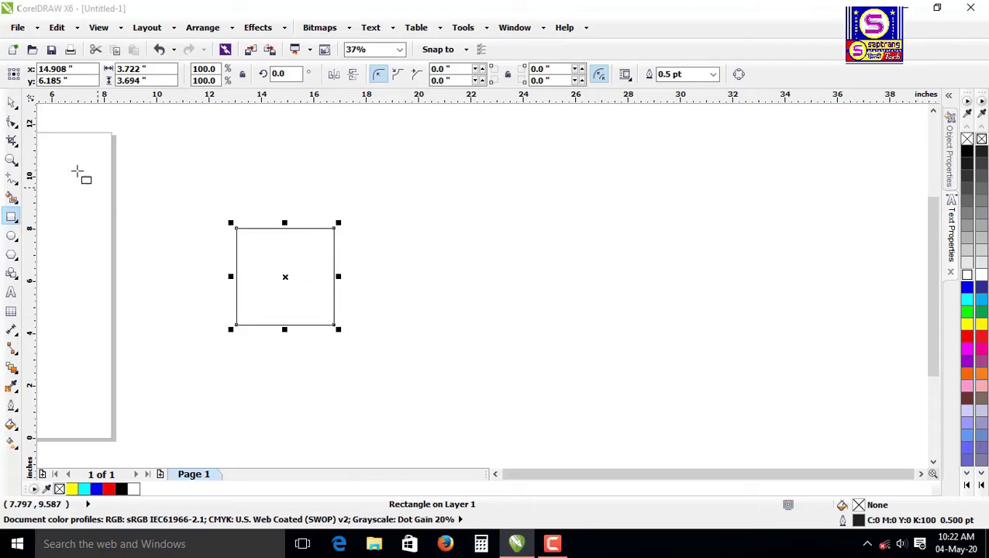
click(11, 103)
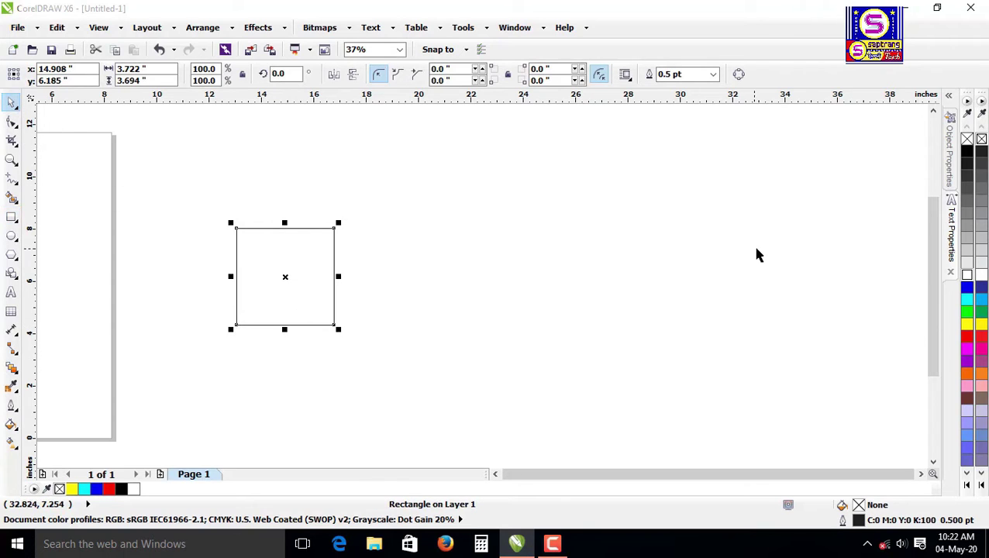
click(967, 287)
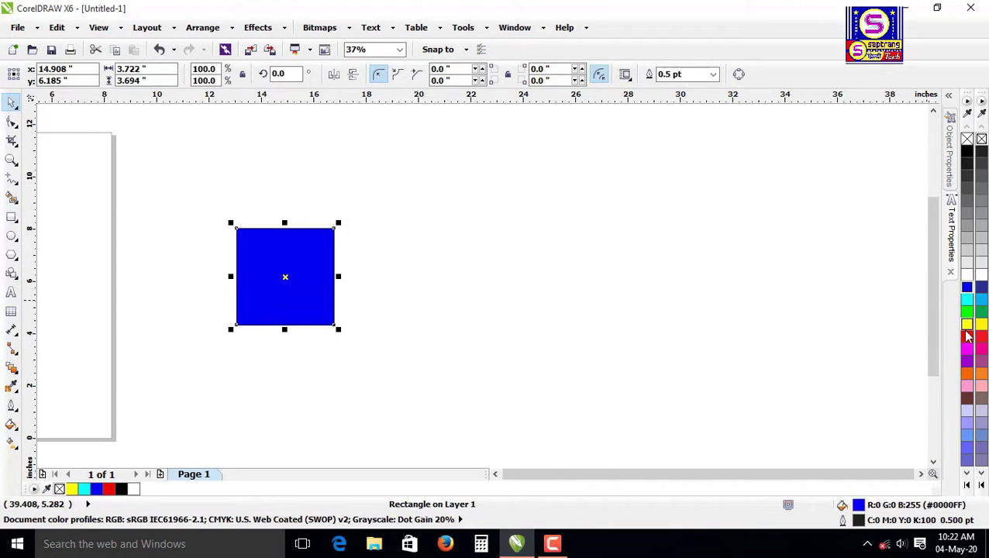
click(966, 336)
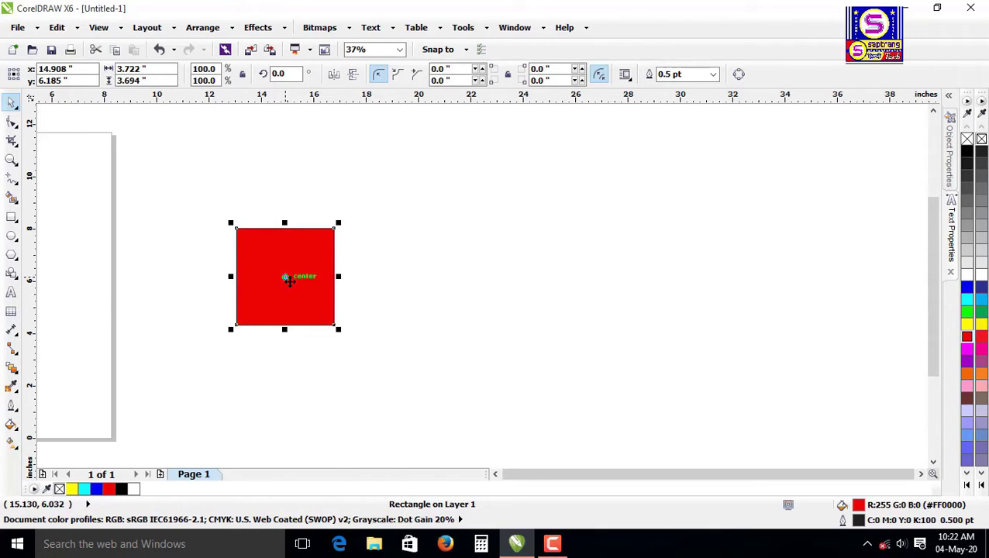
- Place a copy of the red square about 20 inches to its right at the same height, and blend the two squares
drag(293, 276, 805, 315)
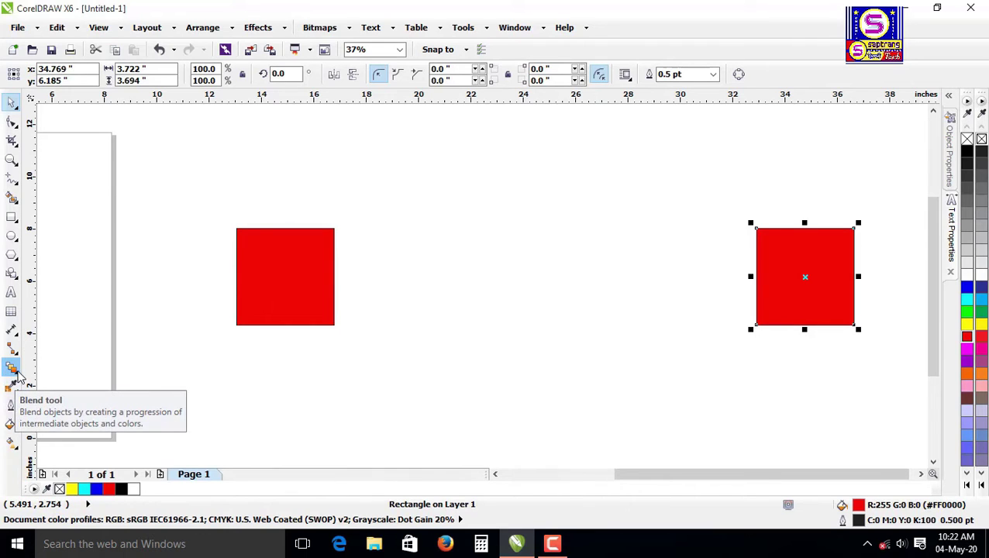
click(13, 368)
click(288, 273)
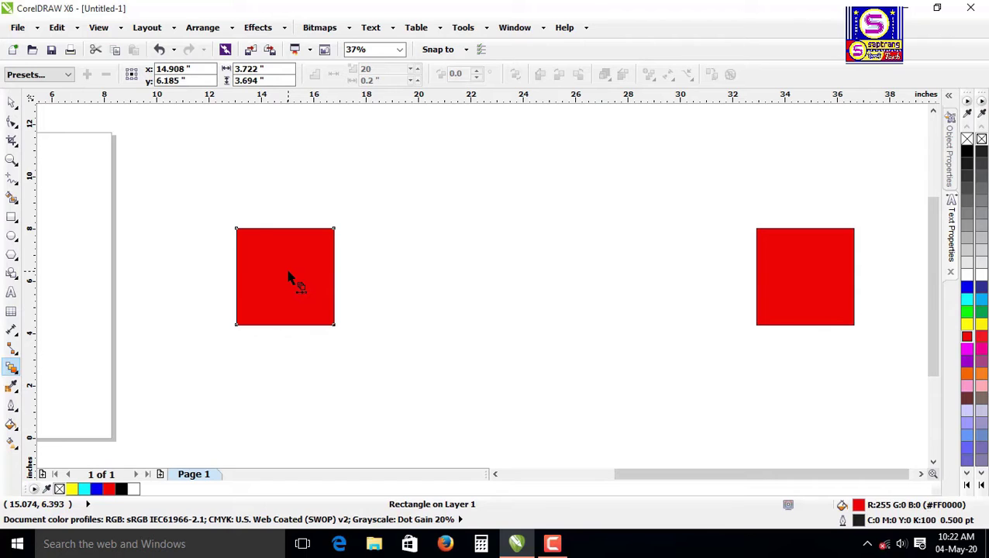
drag(288, 272, 795, 277)
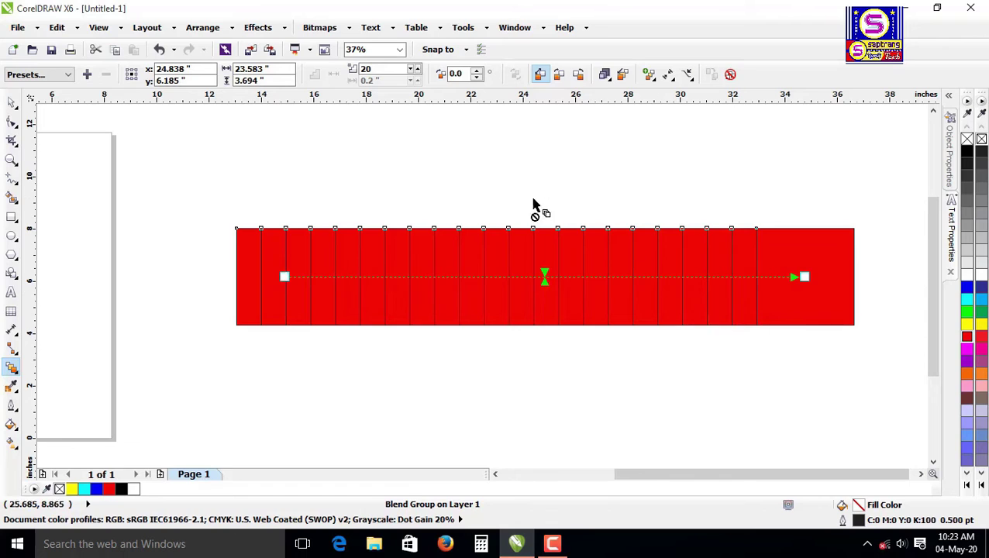
- Try magenta and cyan fills on the blend group and settle on blue
click(972, 348)
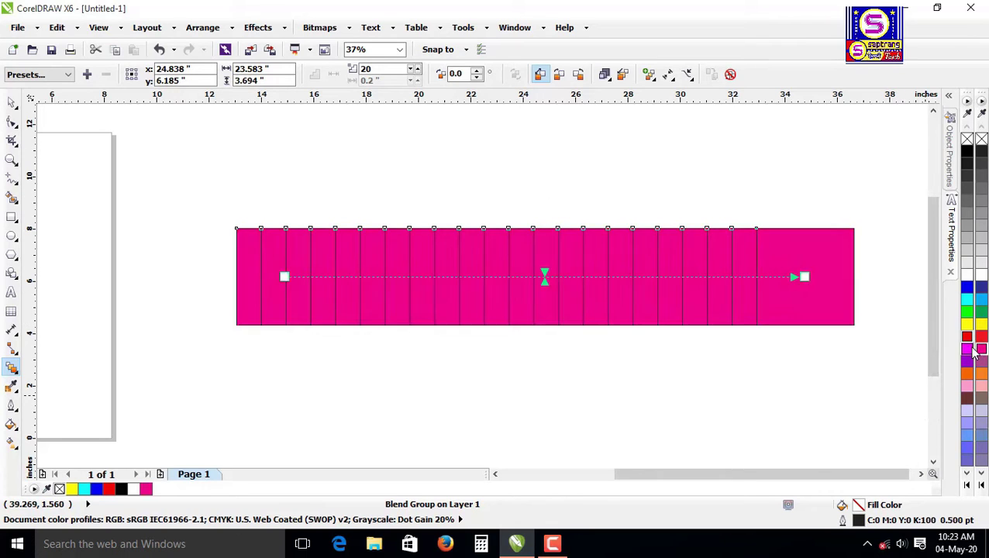
click(966, 348)
click(966, 299)
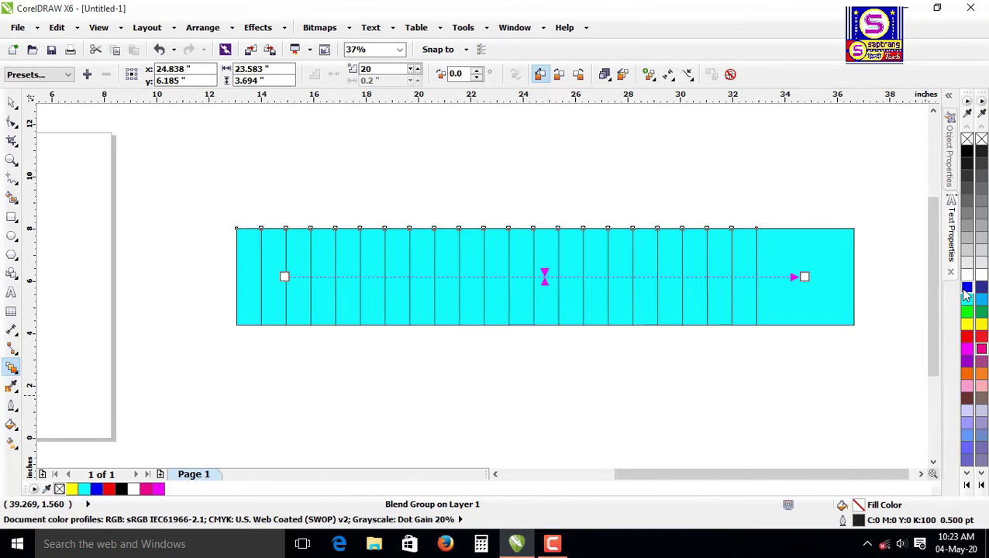
click(966, 288)
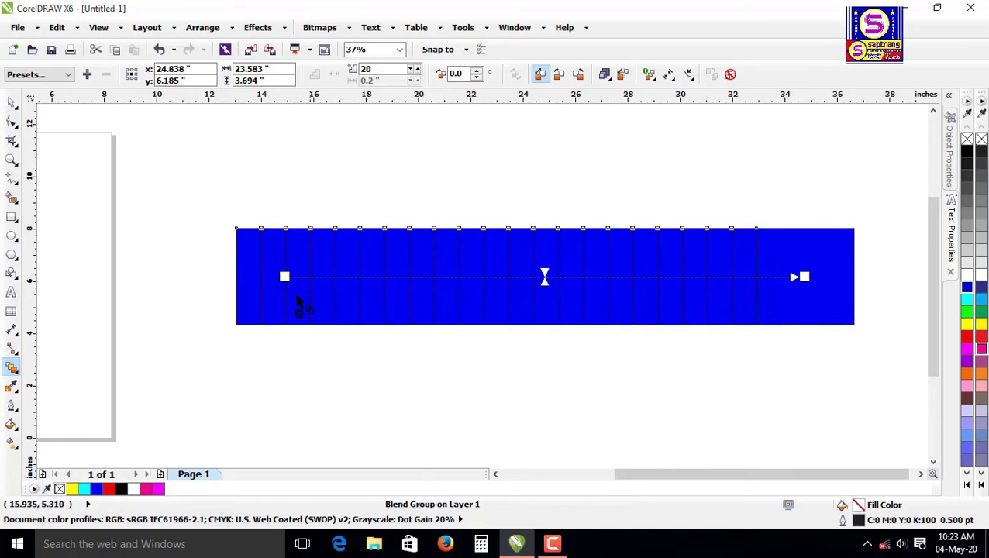
- Reduce the number of blend steps between the two end squares to 3
click(416, 76)
click(416, 76)
click(416, 76)
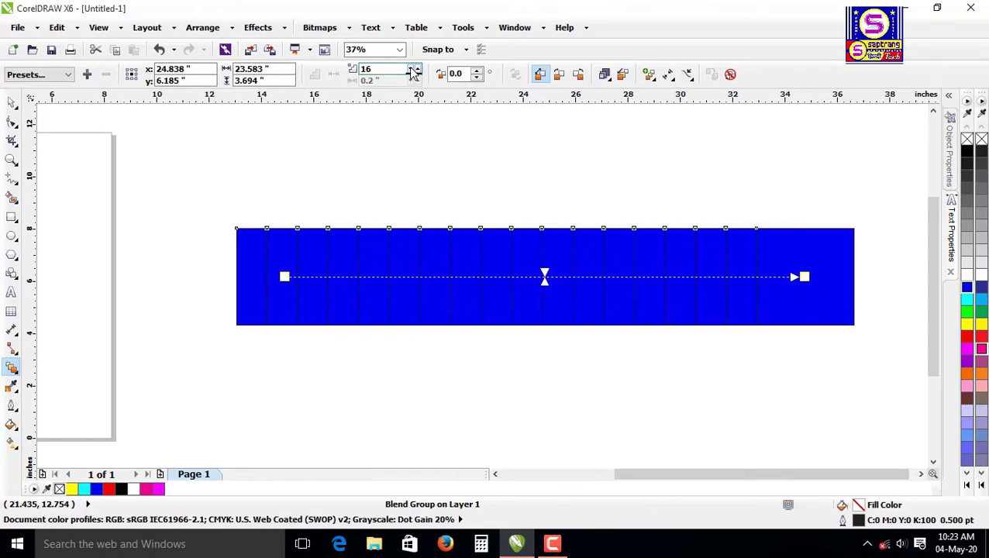
click(416, 76)
click(416, 73)
click(416, 74)
click(415, 73)
click(415, 73)
click(415, 74)
click(415, 73)
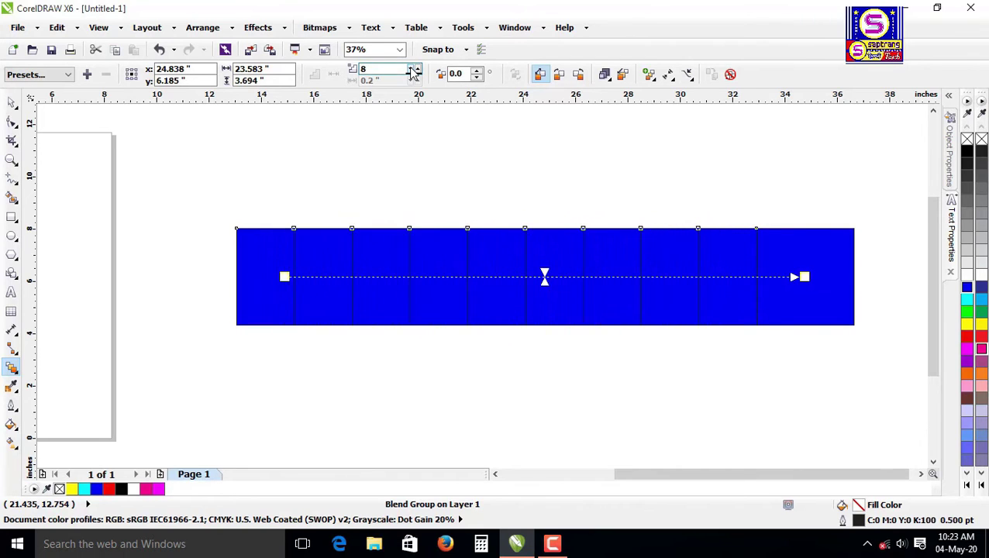
click(416, 74)
click(416, 74)
click(415, 73)
click(415, 74)
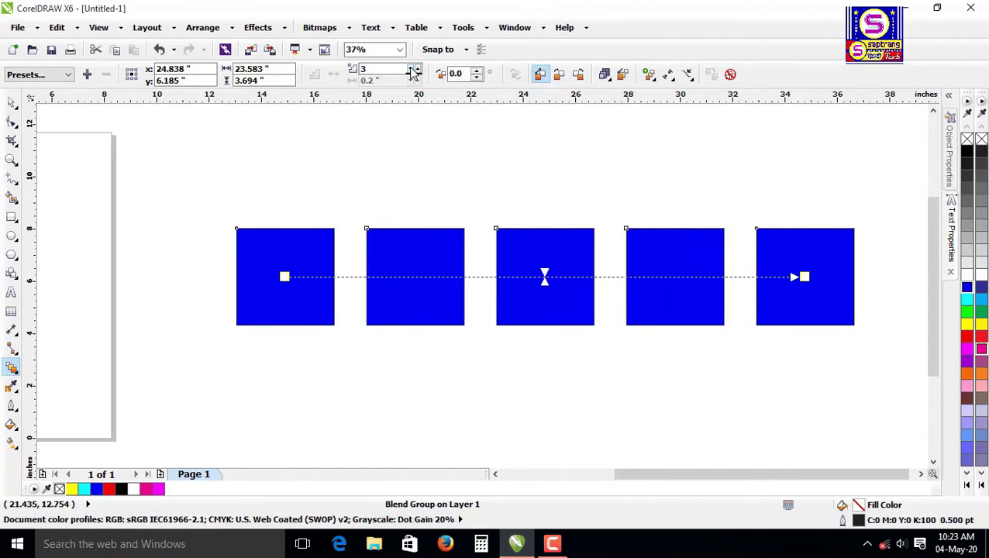
- Raise the number of blend steps to 14
click(416, 70)
click(416, 70)
click(416, 71)
click(416, 70)
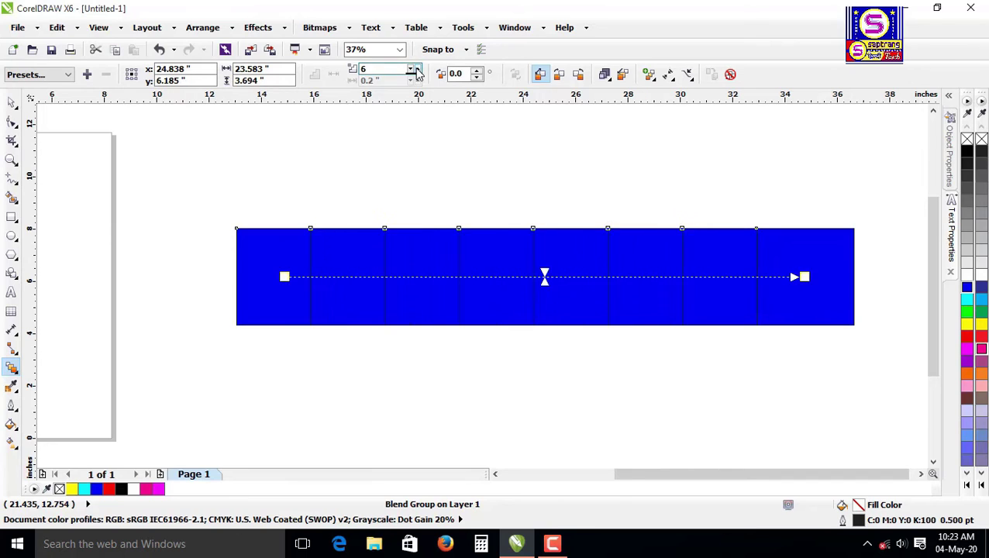
click(416, 70)
click(416, 71)
click(416, 70)
click(416, 71)
click(416, 71)
click(417, 70)
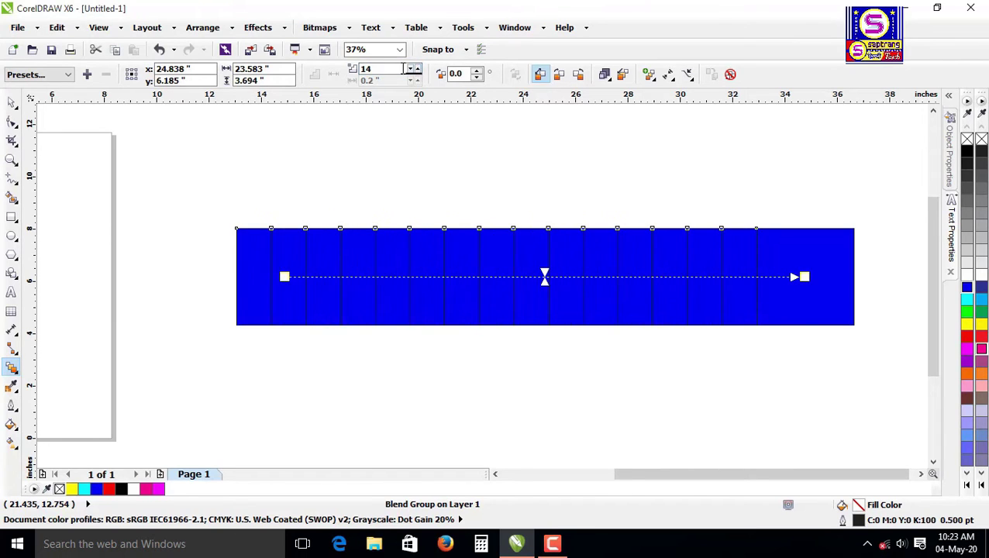
- Lower the number of blend steps to 3 again
double_click(411, 69)
text(4)
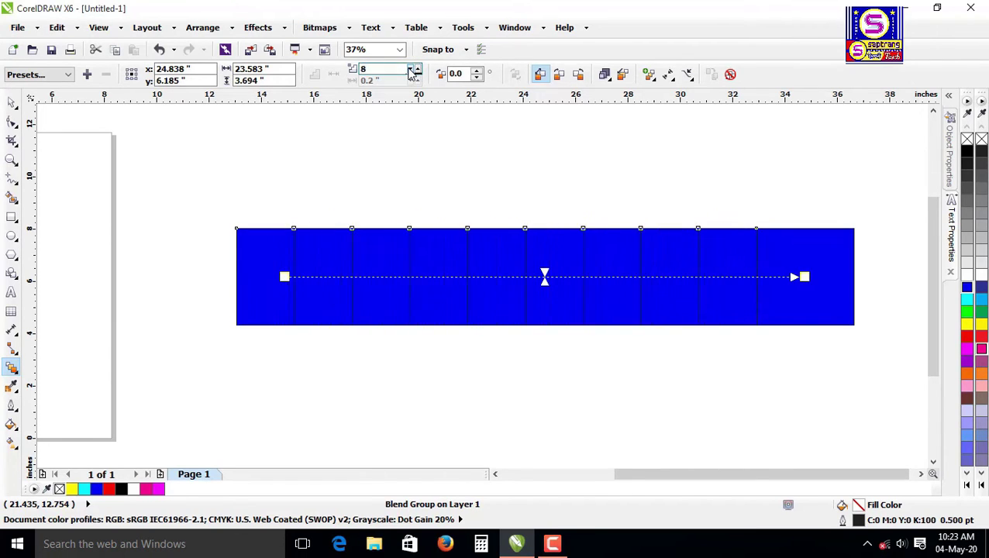
key(Return)
click(416, 76)
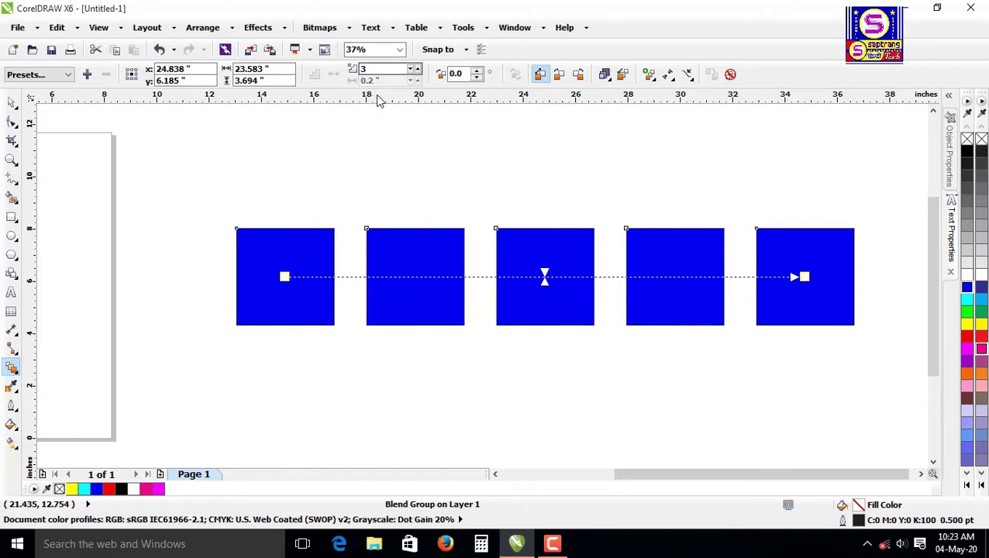
- Set the number of blend steps to 5
double_click(380, 71)
text(5)
key(Return)
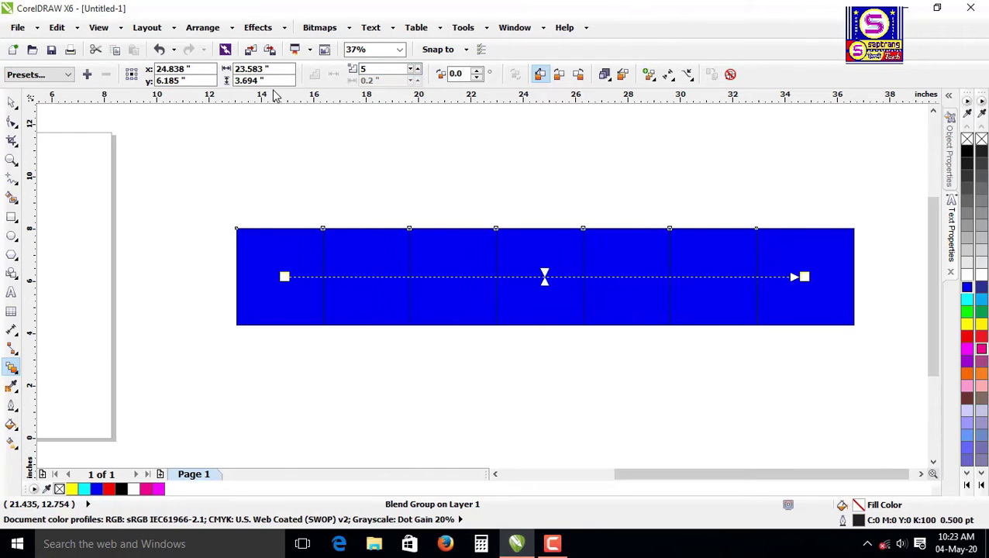
- Set the number of blend steps to 2 and deselect the blend
double_click(380, 70)
text(2)
key(Return)
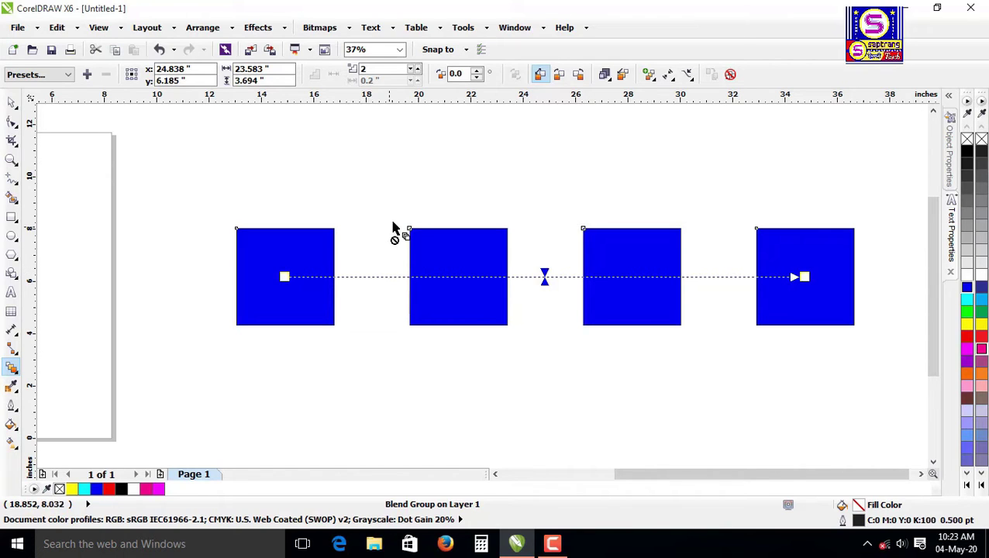
click(381, 170)
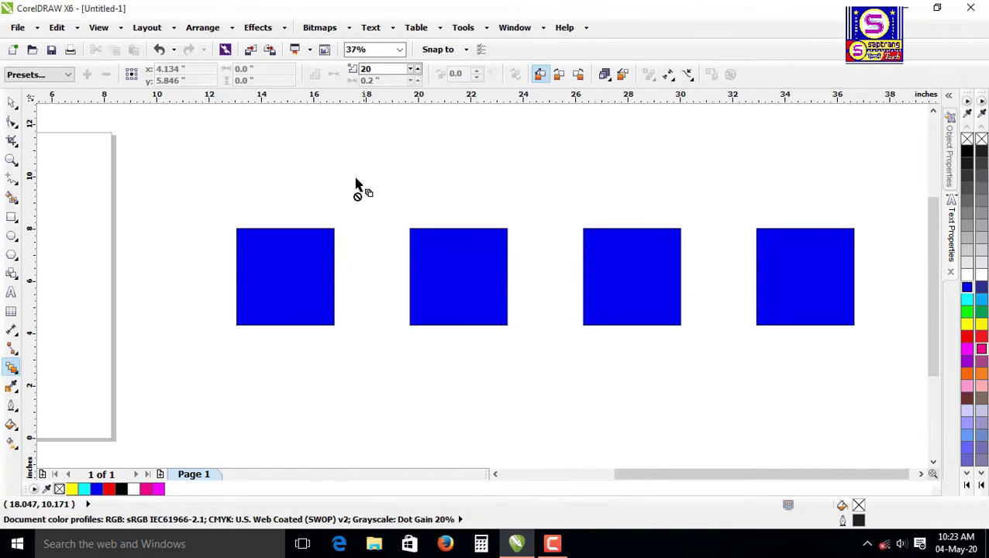
- Move the whole blend of four squares up by about 1 inch and slightly to the left
click(12, 101)
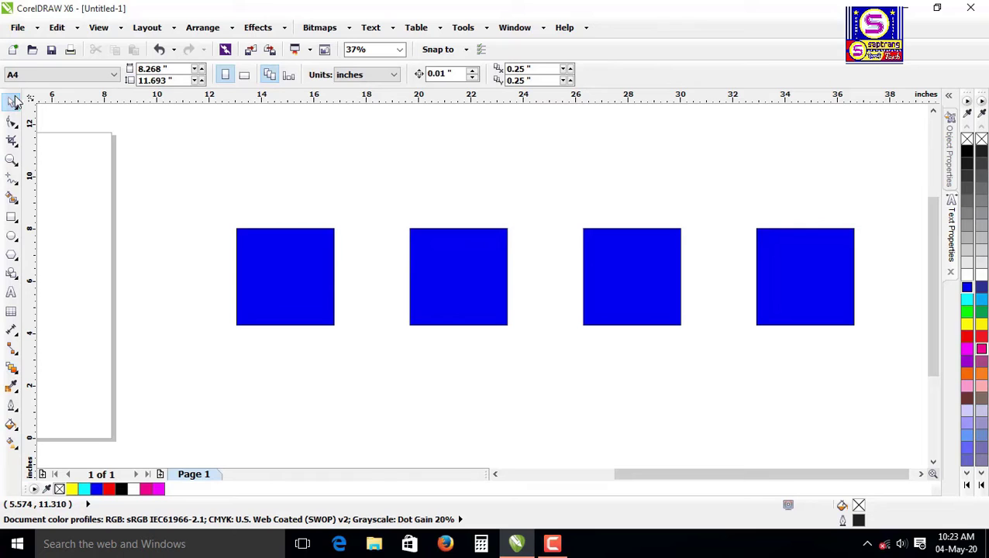
click(465, 299)
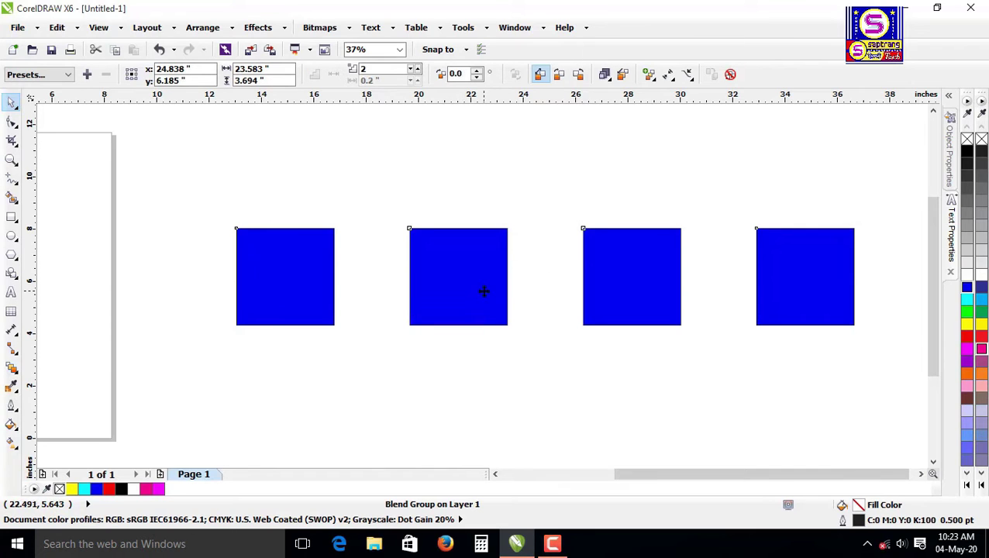
mouse_move(484, 289)
mouse_down()
mouse_move(497, 206)
mouse_move(455, 307)
mouse_move(476, 239)
mouse_move(490, 322)
mouse_move(481, 324)
mouse_move(480, 270)
mouse_up()
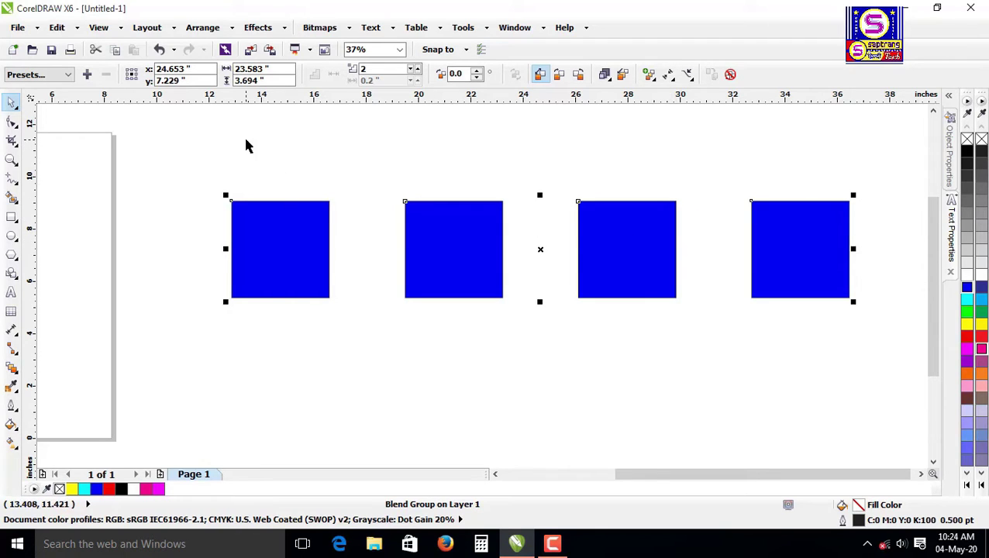
- Break the blend group apart and deselect the resulting objects
click(211, 30)
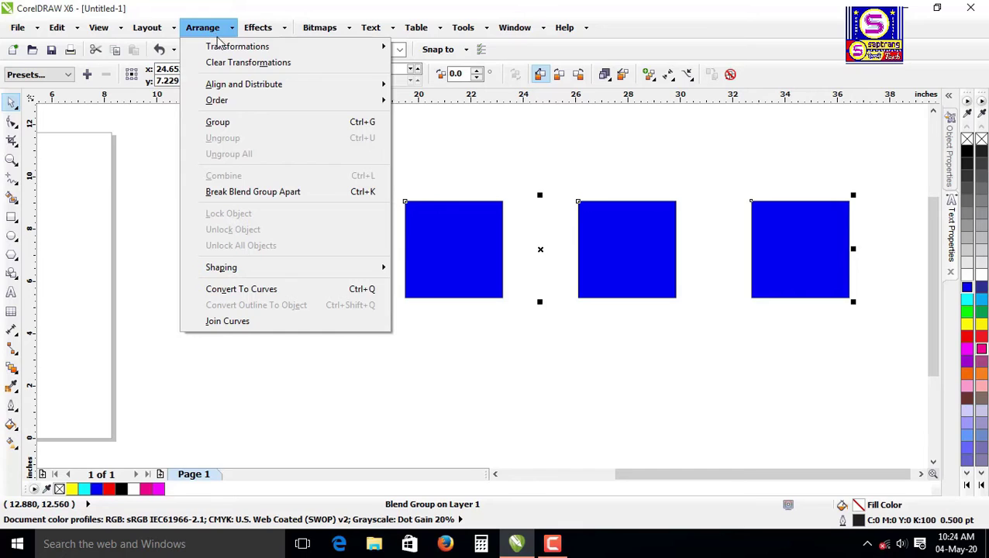
click(290, 195)
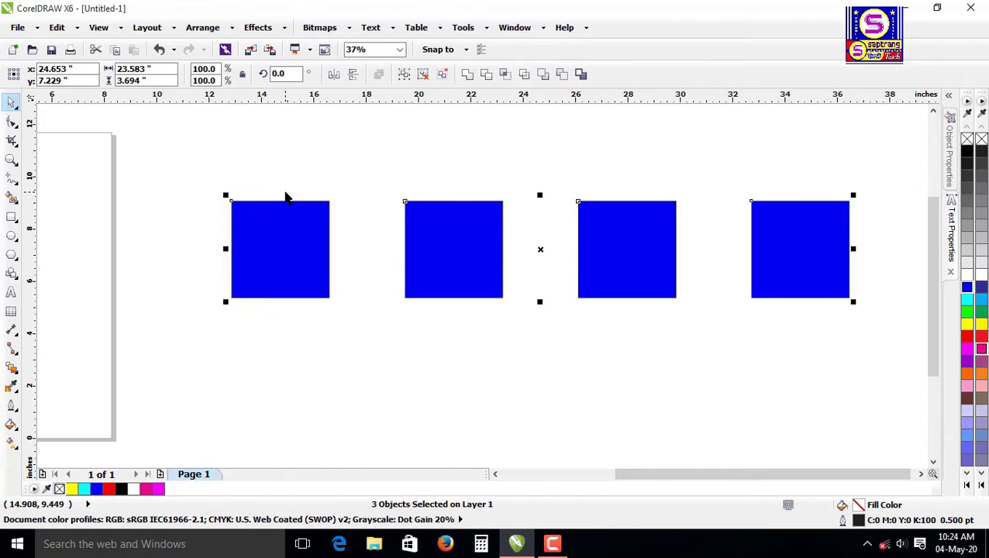
click(353, 135)
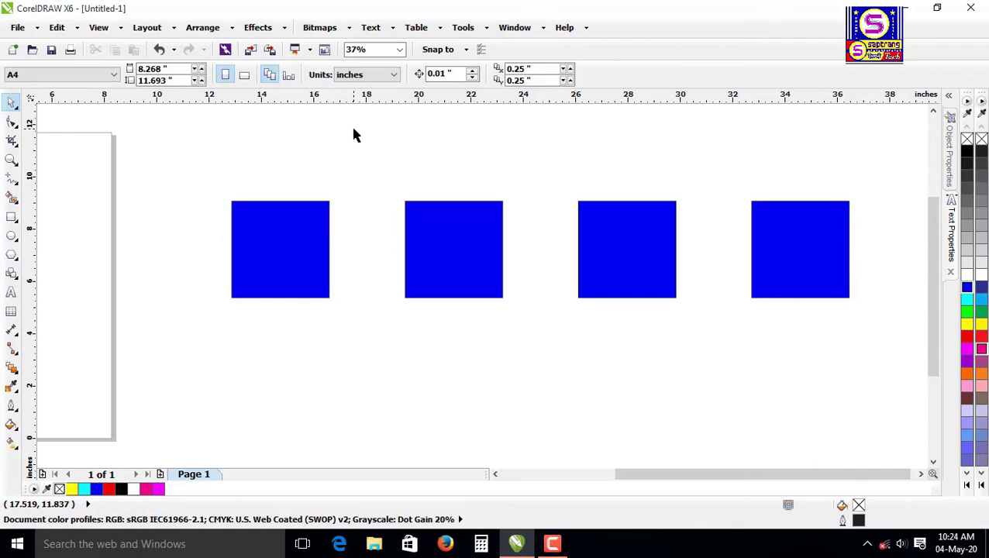
- Move the leftmost square about 3 inches further left and undo the move
click(269, 255)
drag(261, 252, 177, 252)
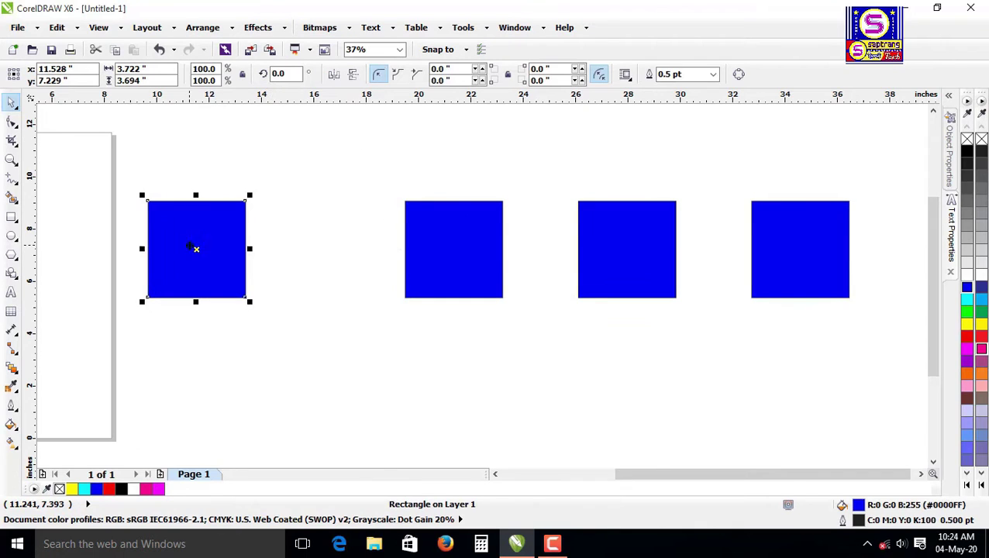
key(ctrl+z)
- Move the rightmost square further right and the grouped middle pair upward, and undo both moves
click(816, 277)
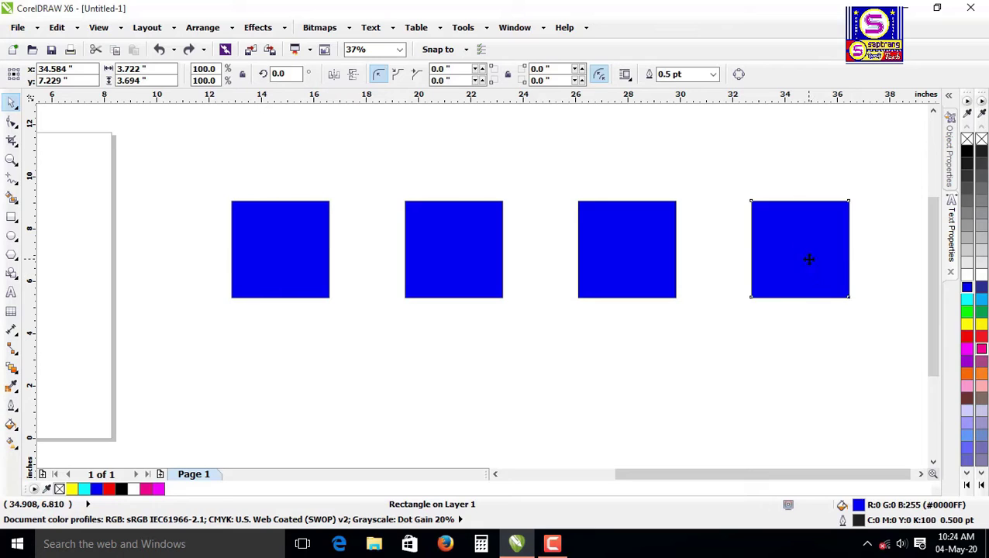
drag(807, 260, 883, 259)
click(622, 246)
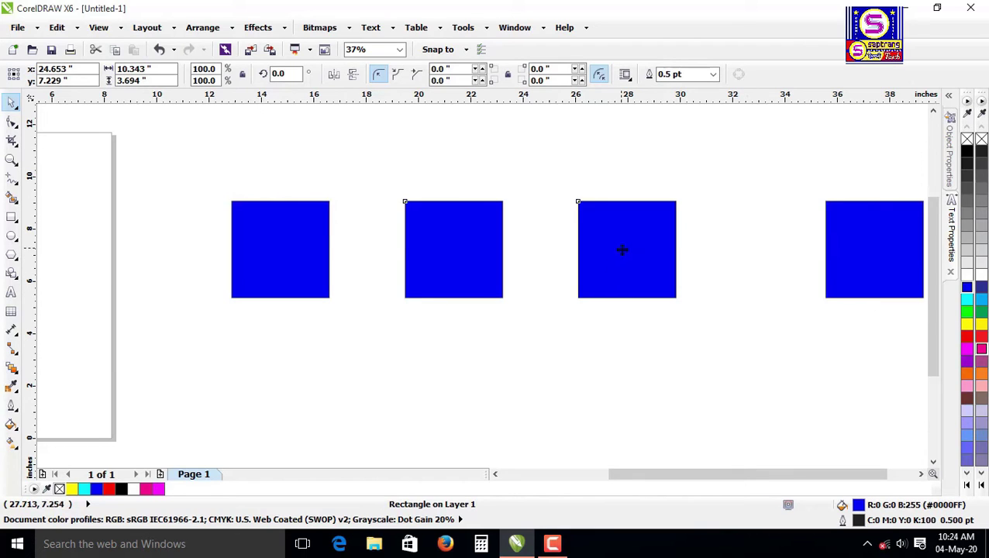
drag(620, 243, 625, 192)
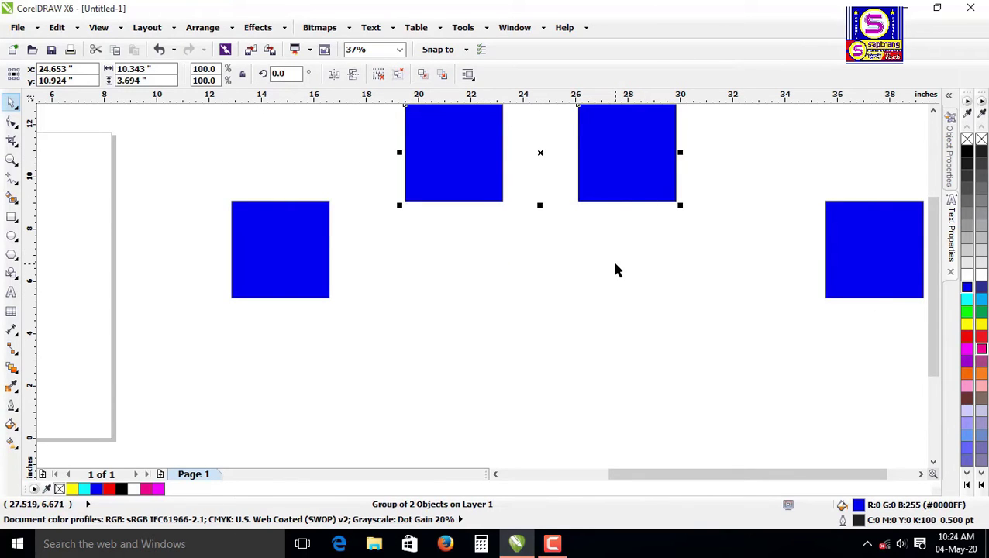
key(ctrl+z)
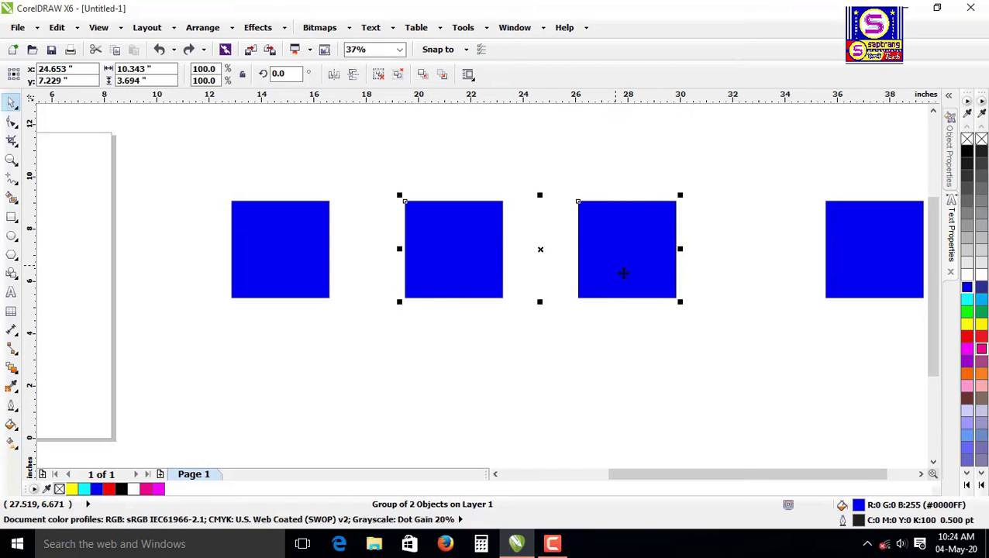
key(ctrl+z)
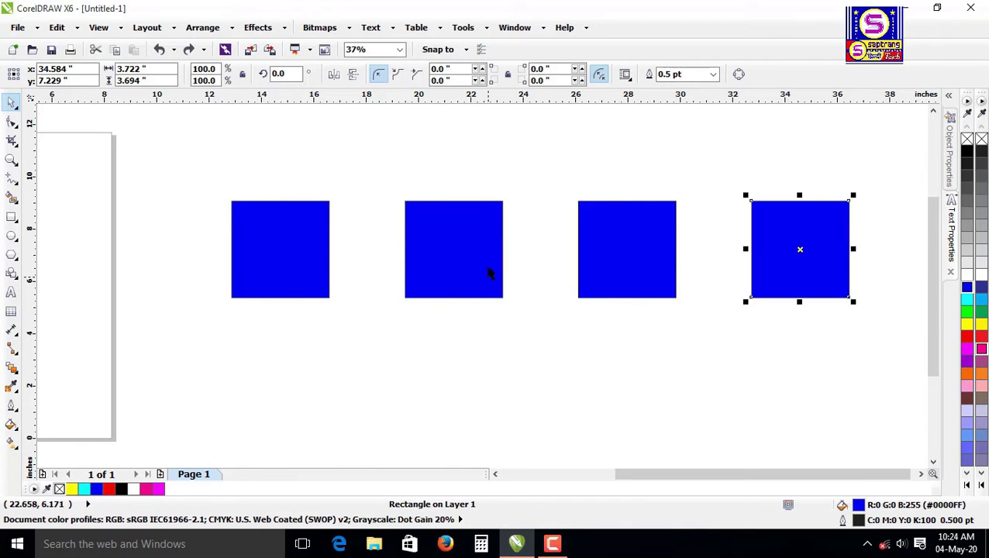
- Ungroup the middle pair of squares and deselect them
click(476, 230)
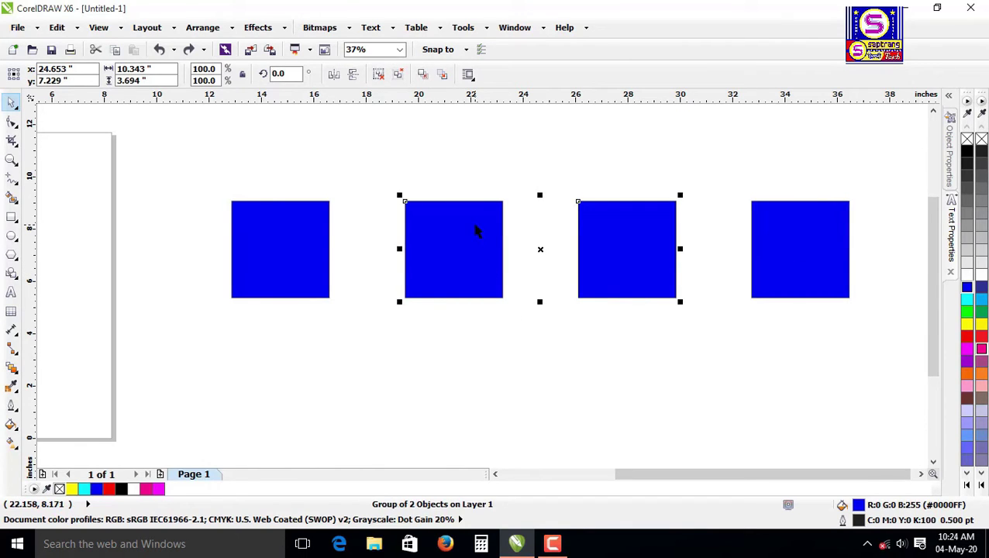
right_click(475, 224)
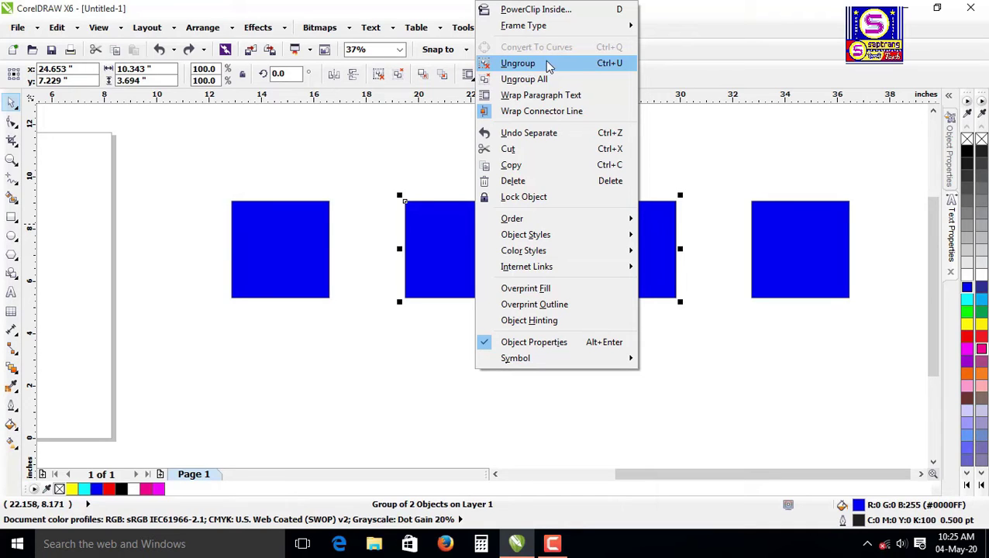
click(608, 63)
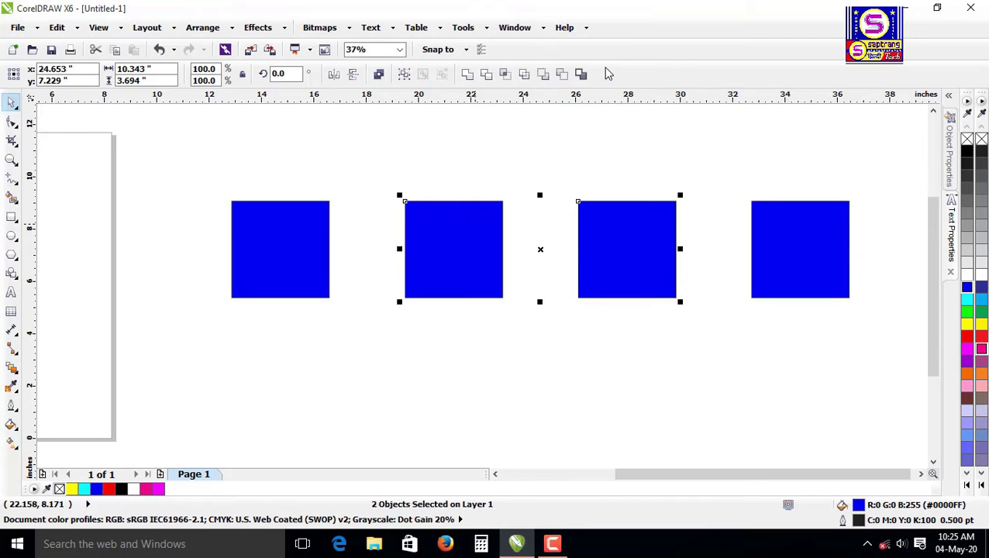
click(478, 311)
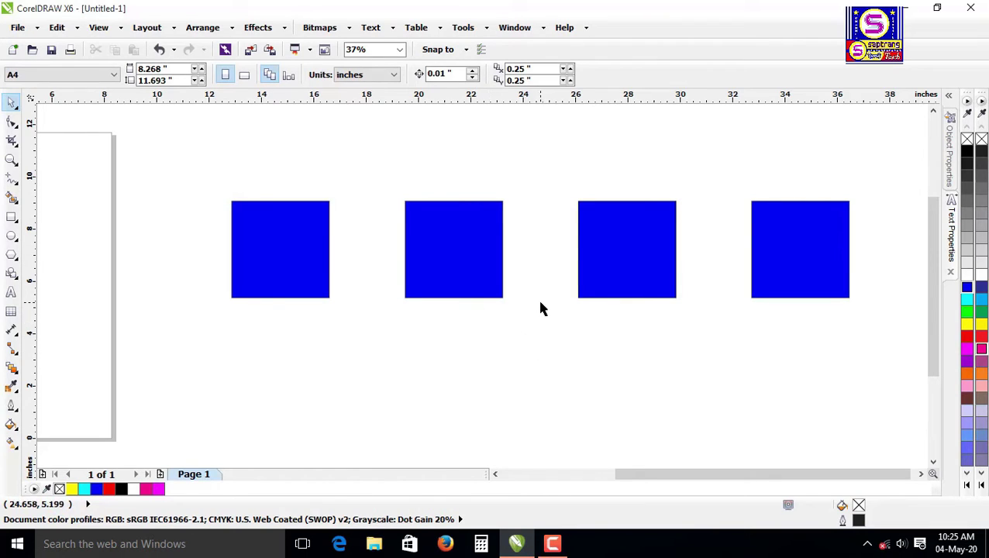
- Move the second square down about 2.9 inches, the third one up, the leftmost up and right, and the rightmost down about 4.9 inches
click(494, 254)
drag(493, 254, 506, 315)
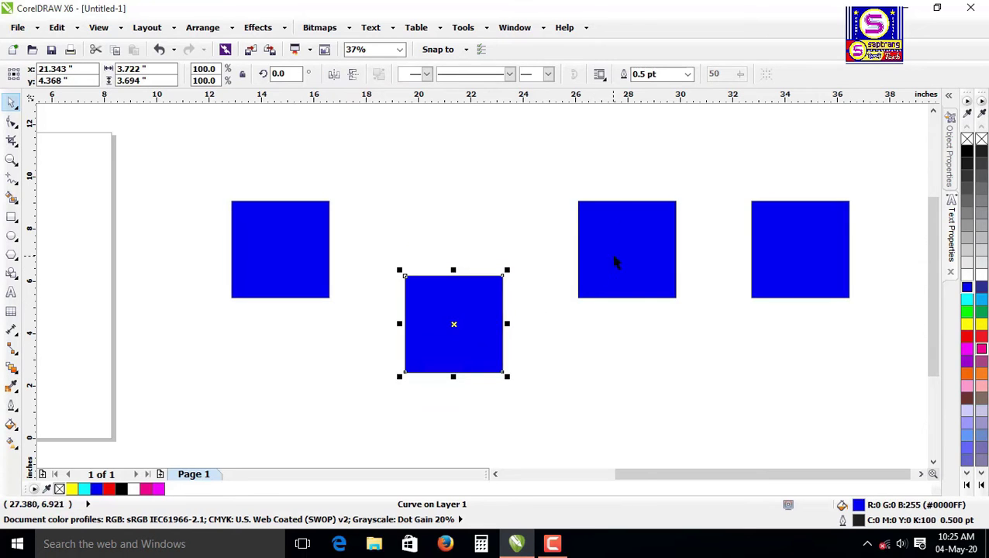
drag(614, 299, 613, 230)
drag(306, 259, 377, 210)
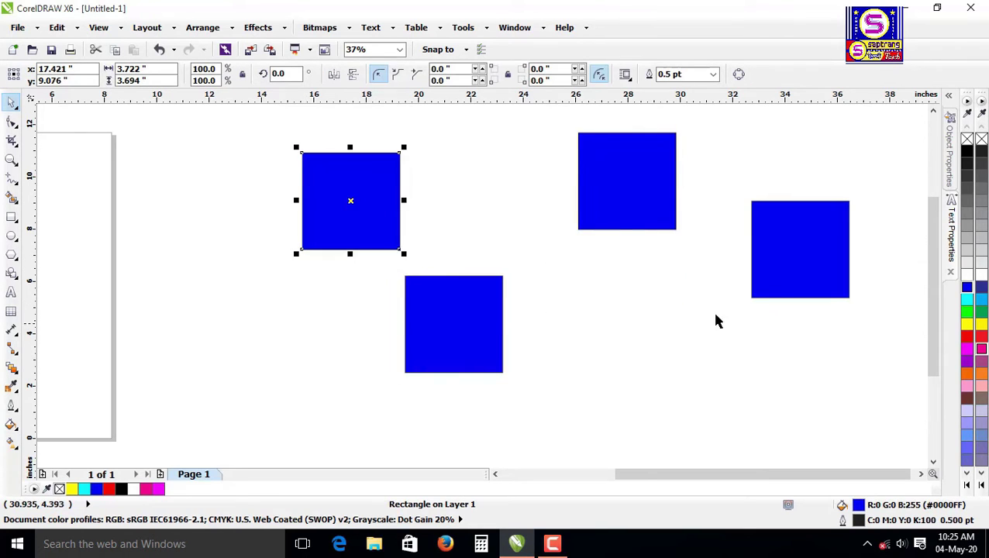
drag(767, 283, 734, 400)
- Draw a circle about 10.8 inches in diameter just below the page and fill it yellow
scroll(281, 251, down, 2)
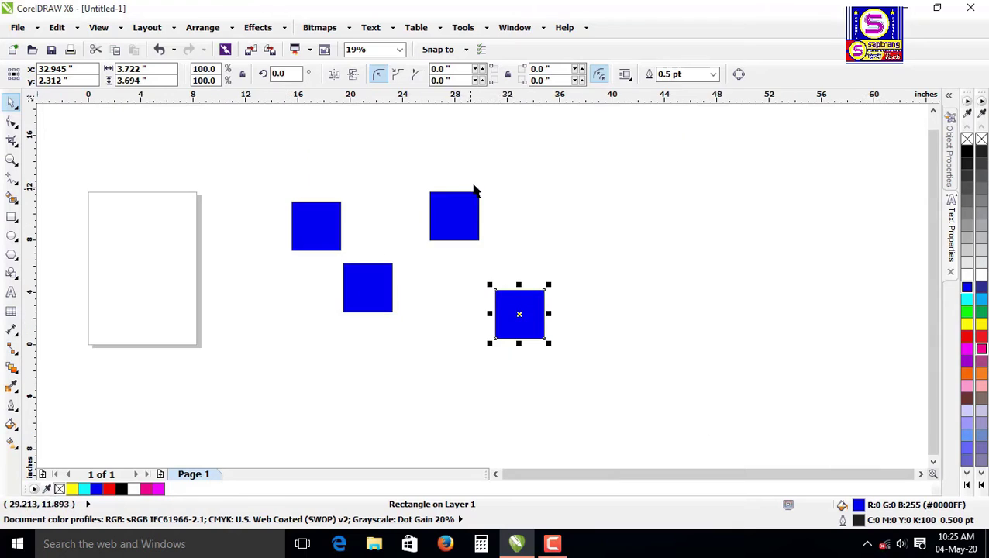
scroll(490, 201, down, 2)
scroll(478, 246, up, 2)
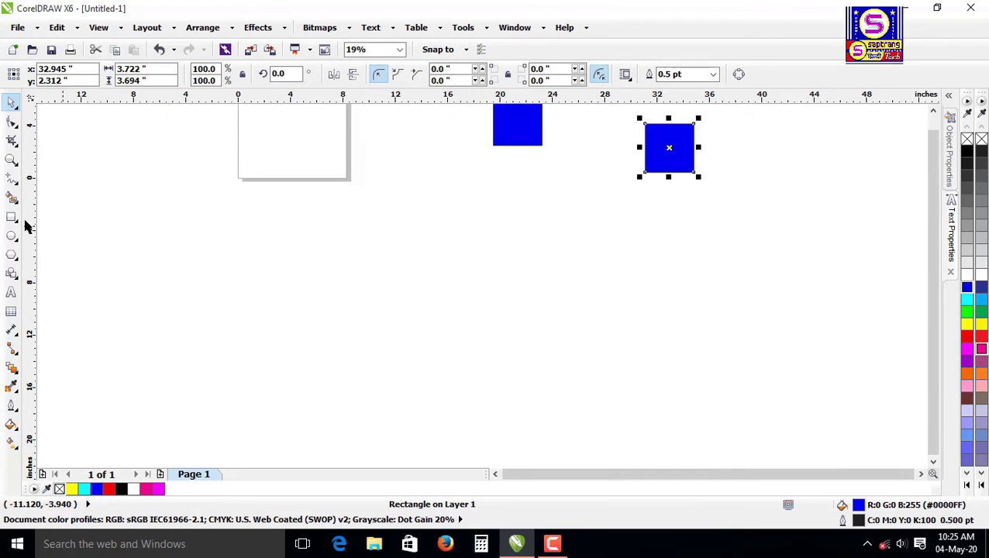
click(11, 235)
drag(310, 203, 451, 343)
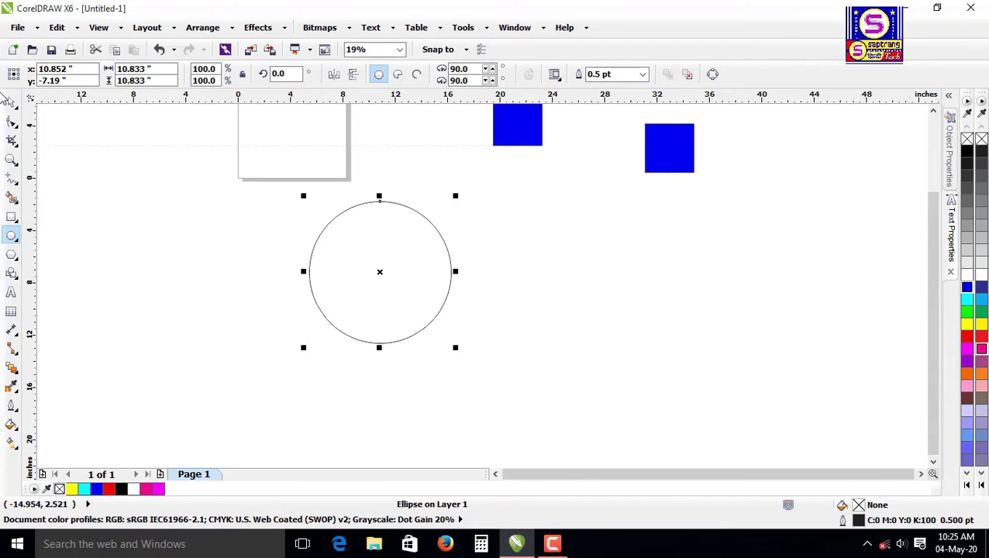
click(12, 101)
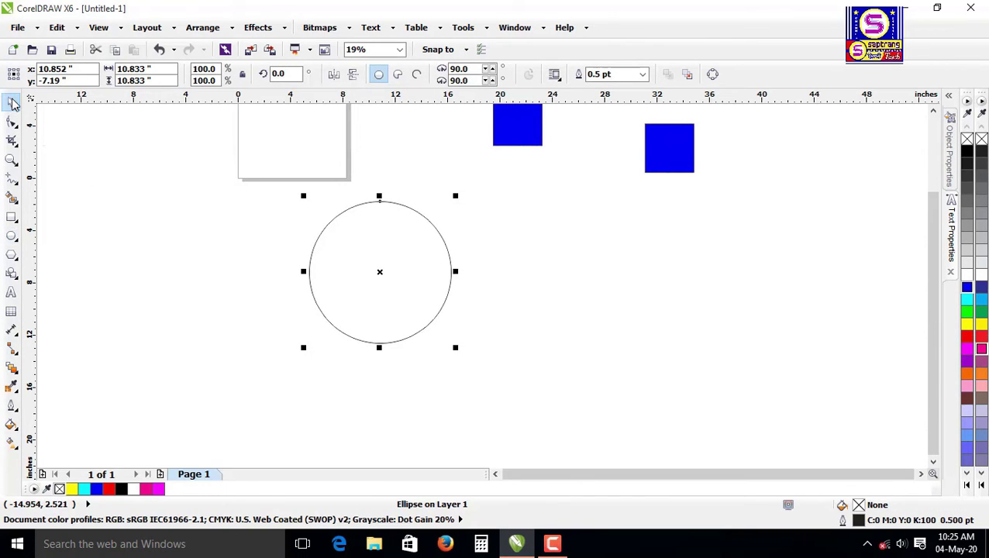
click(966, 324)
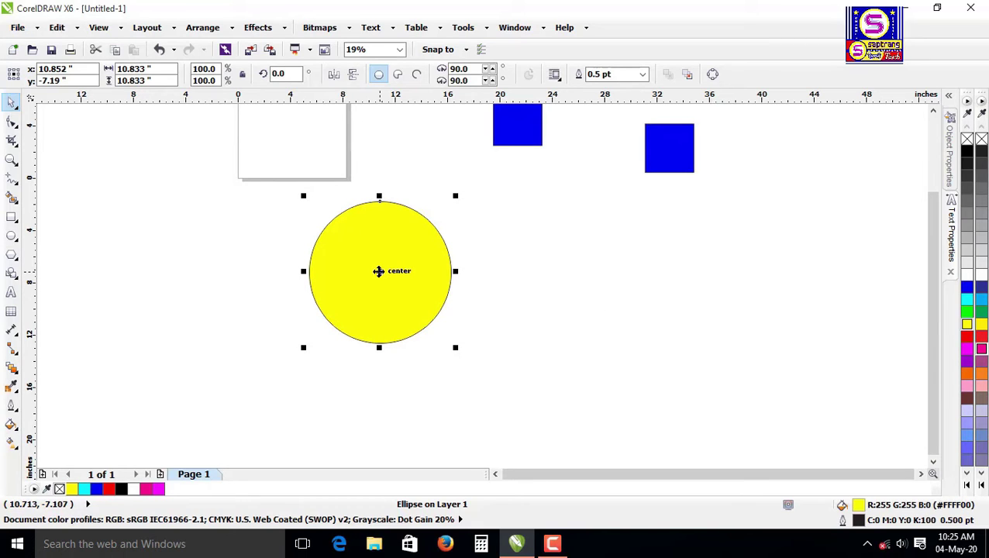
- Place a copy of the yellow circle about 35.7 inches to its right at the same height
click(378, 271)
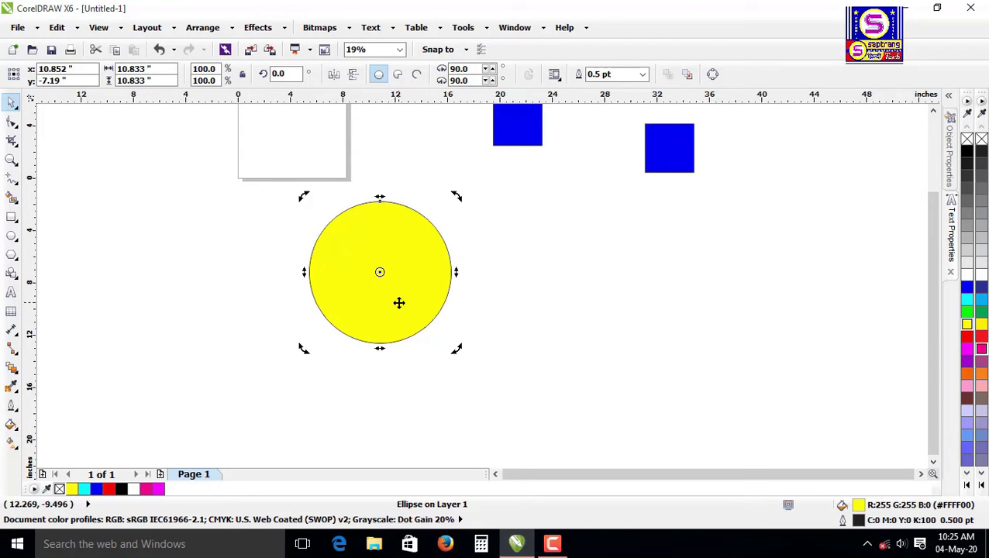
click(399, 304)
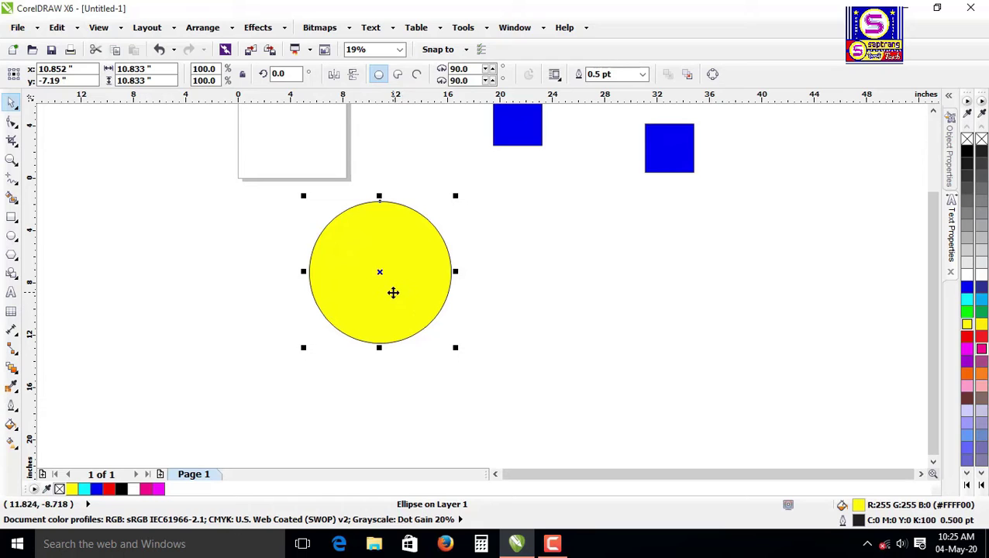
drag(393, 292, 856, 325)
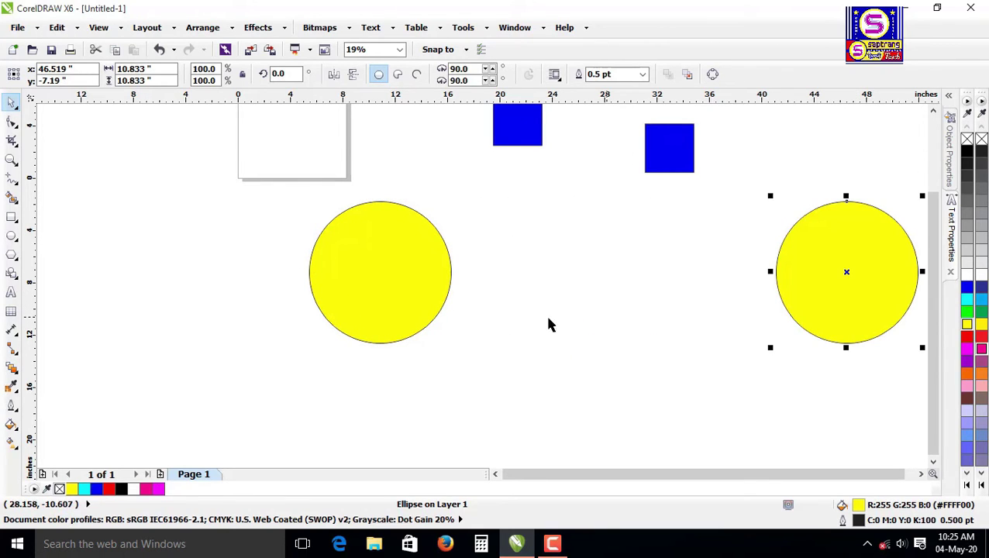
- Blend the left yellow circle into the right one and reduce the blend to 4 steps
click(11, 367)
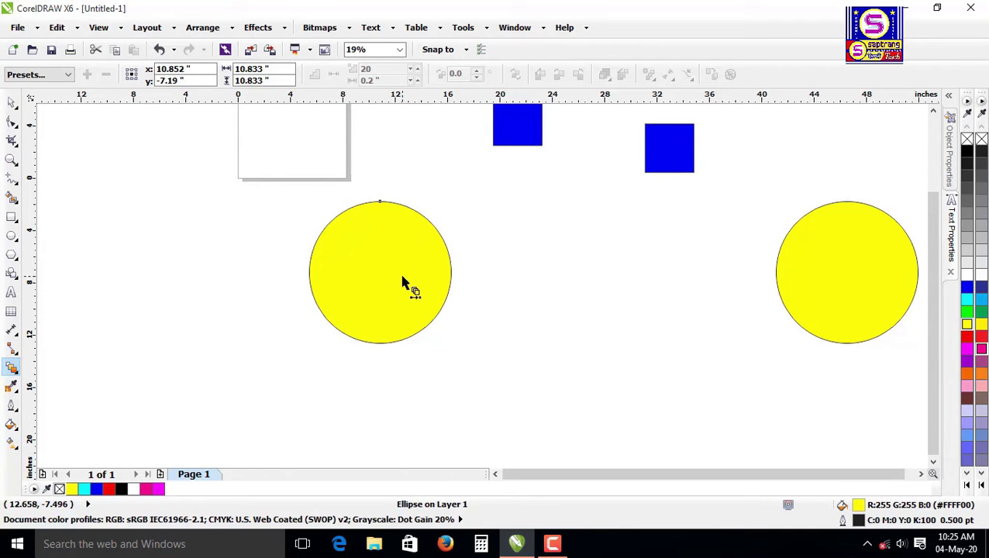
drag(382, 271, 871, 288)
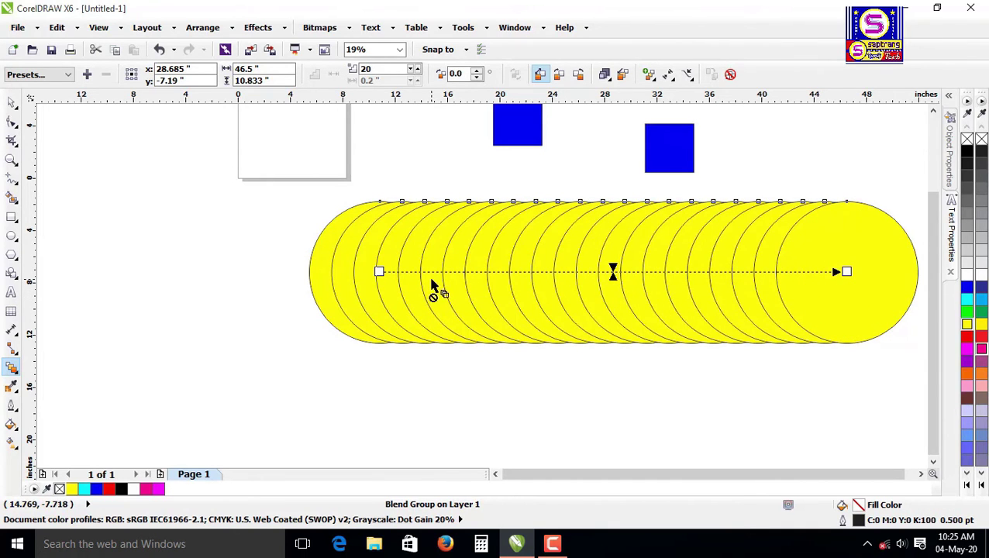
click(413, 73)
click(413, 73)
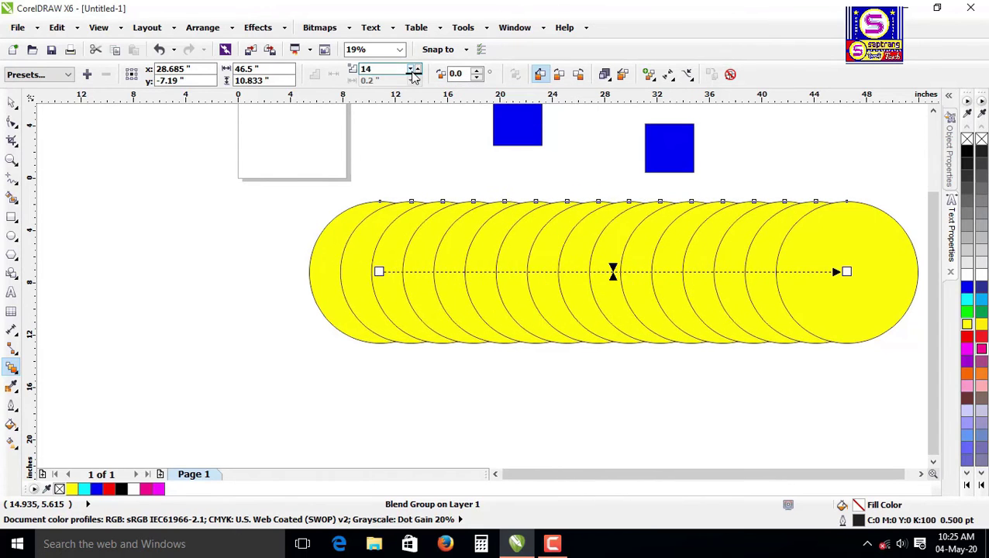
click(413, 73)
click(413, 73)
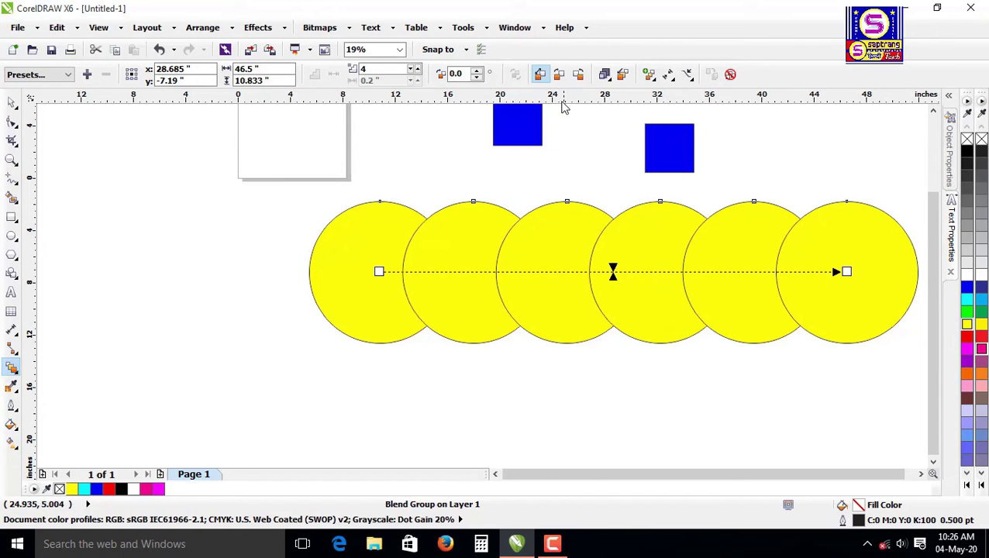
- Compare the clockwise and direct colour progressions of the circle blend and set it to counterclockwise
click(560, 75)
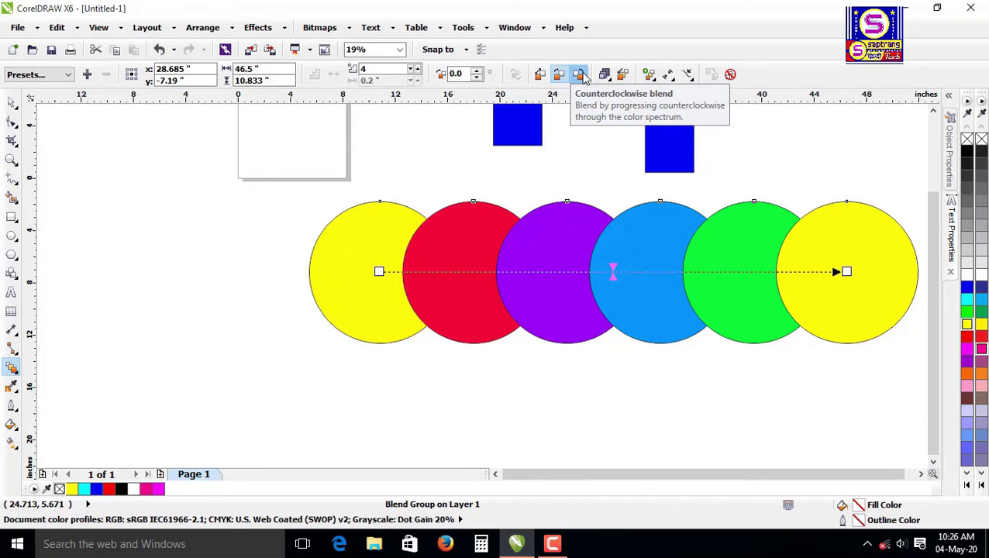
click(539, 75)
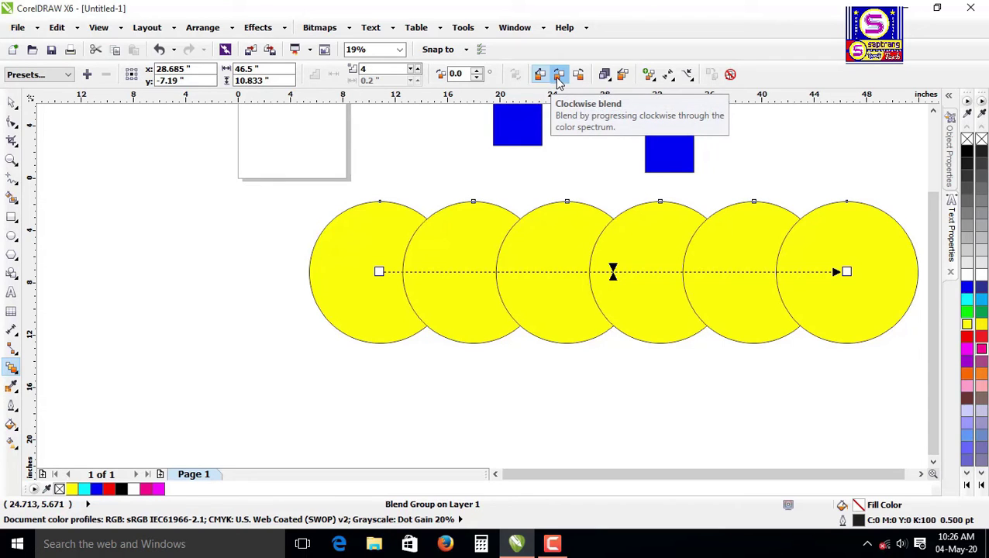
click(558, 75)
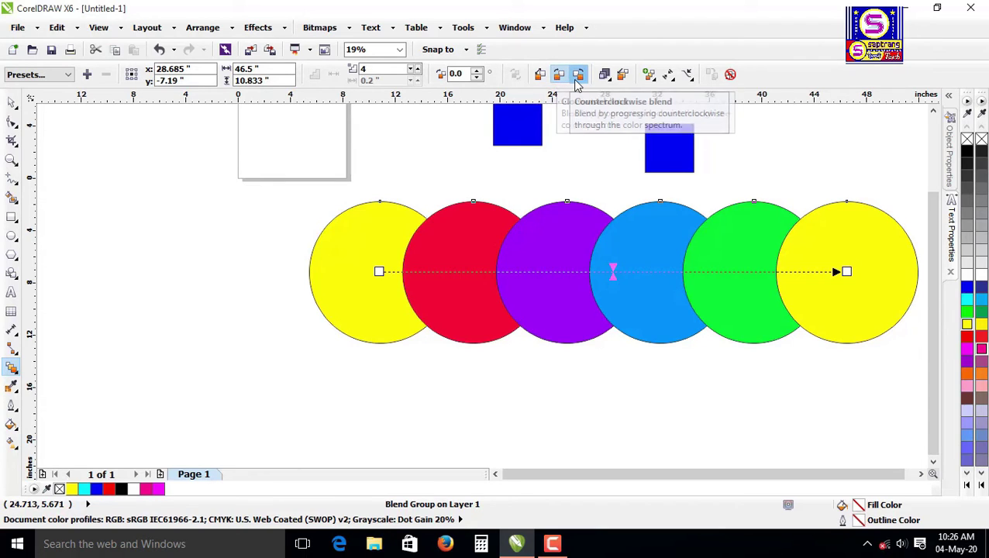
click(577, 75)
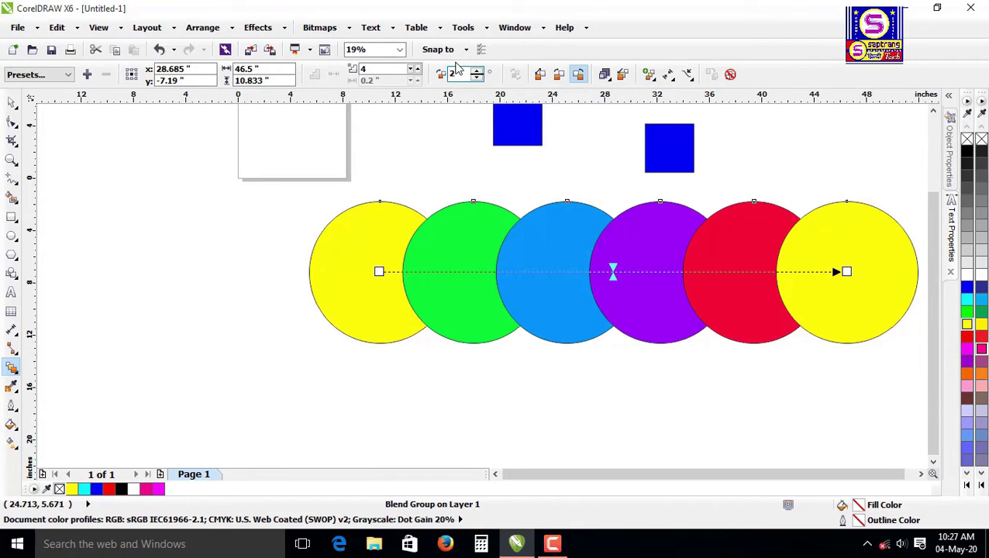
- Set the blend direction angle to 2 degrees and raise it to 20 degrees
key(Return)
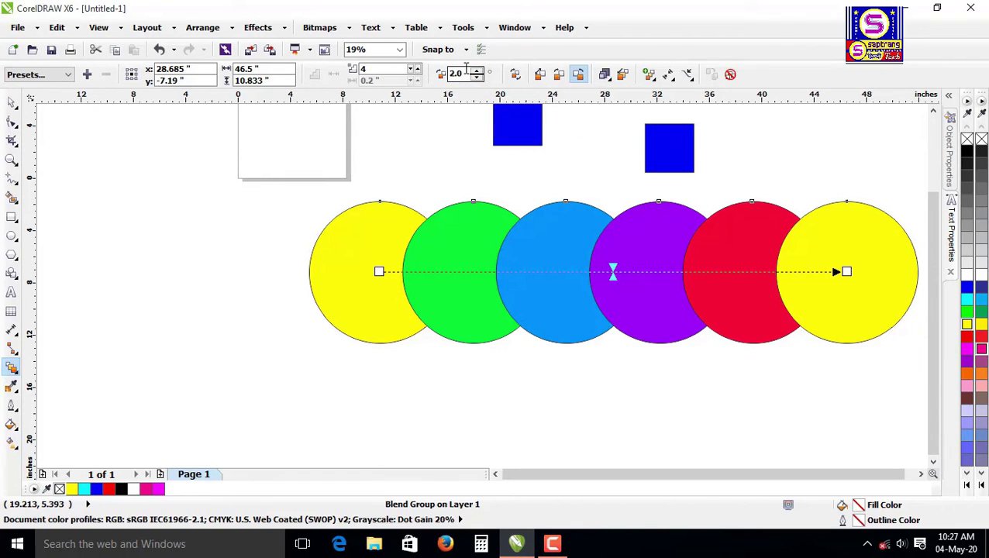
drag(466, 69, 447, 74)
key(Return)
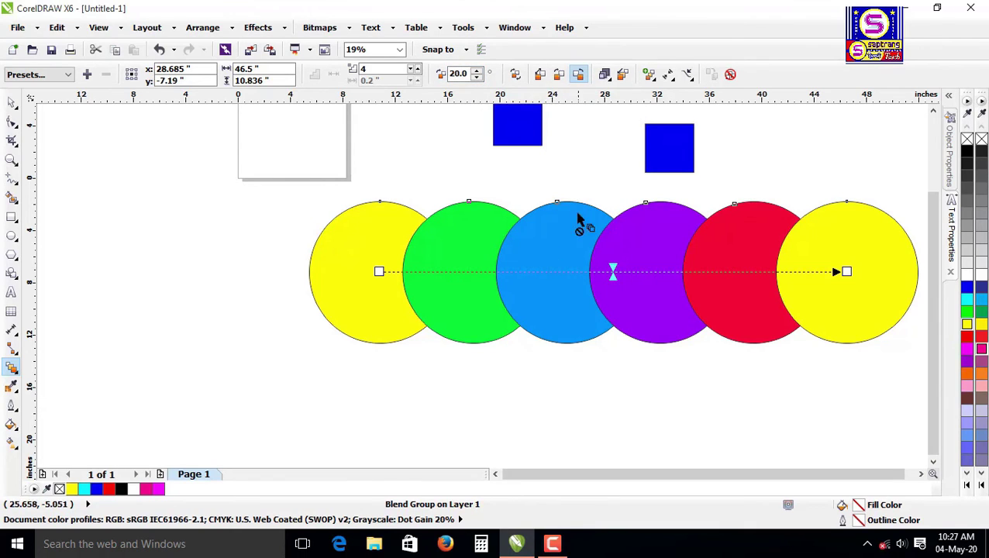
- Shift the blend's linked object and colour acceleration toward the right-hand circle and return it to the middle
click(605, 75)
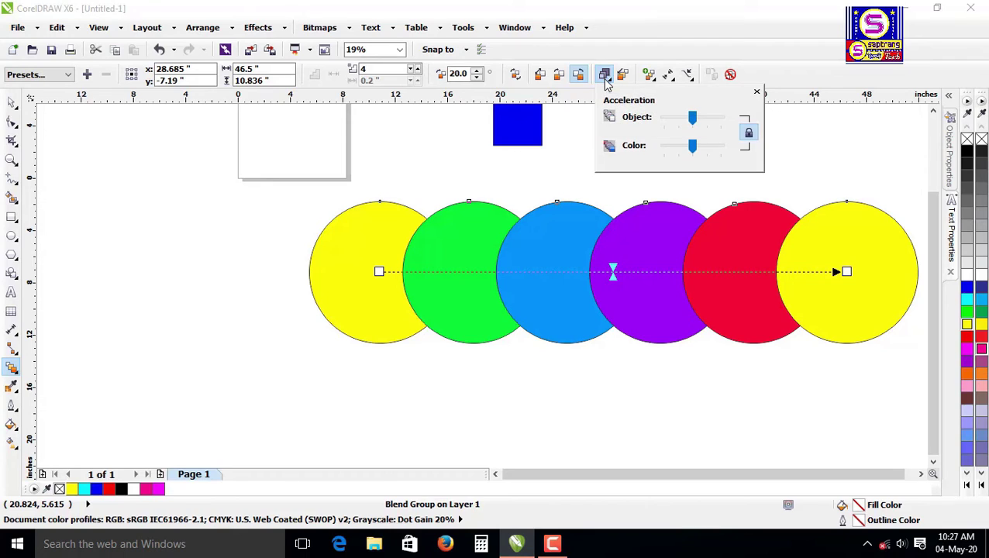
click(713, 122)
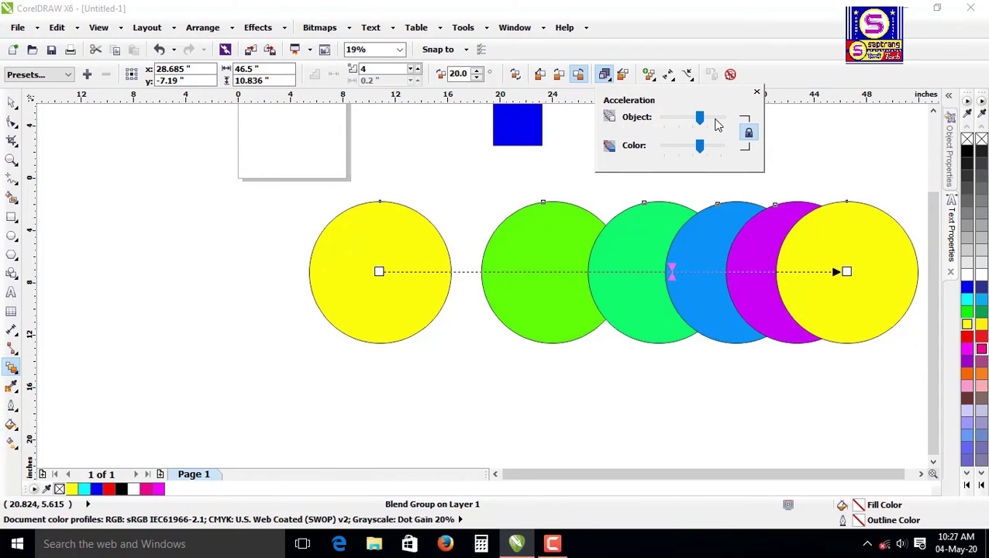
click(706, 122)
click(672, 117)
click(665, 119)
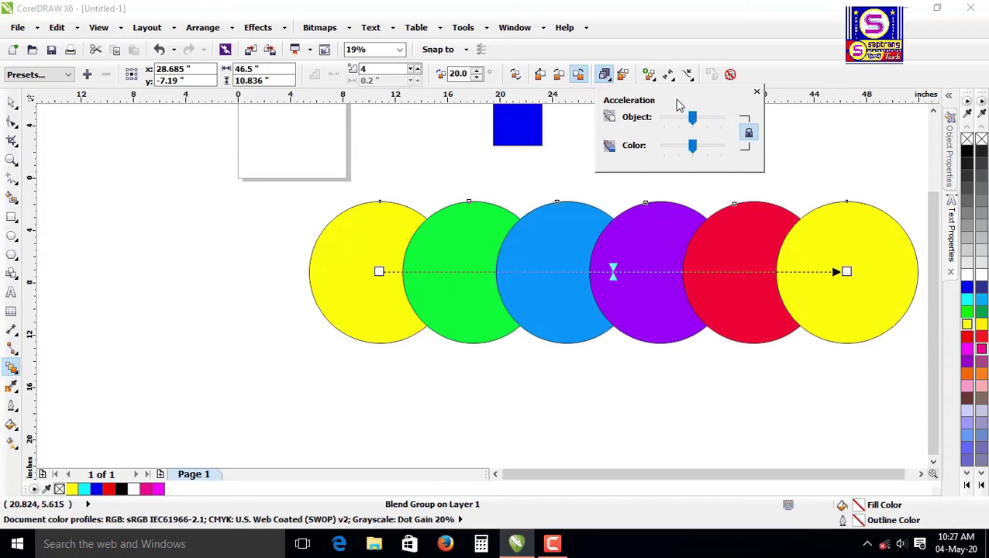
- Turn on size acceleration and shift the blend's acceleration point toward the left circle and back toward the right circle
click(623, 74)
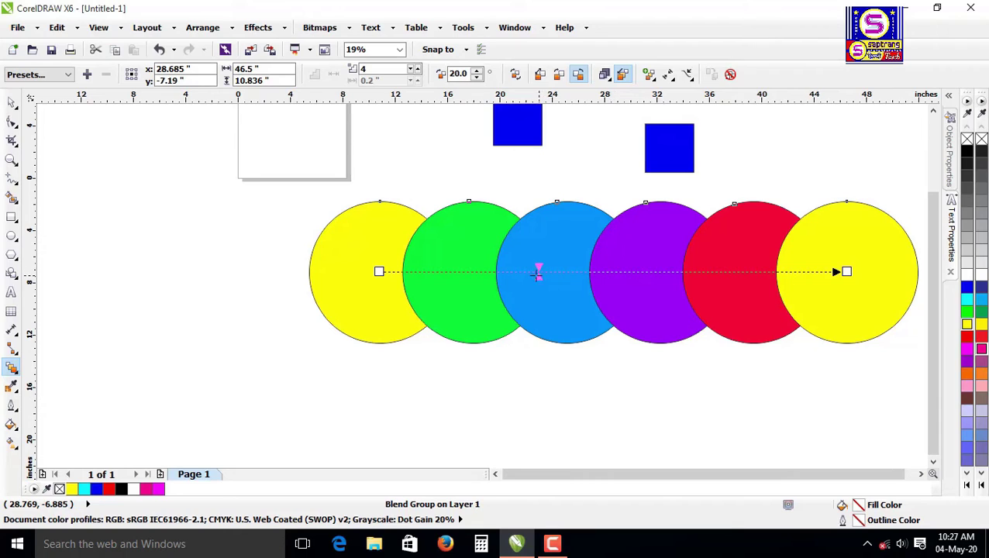
drag(537, 272, 530, 273)
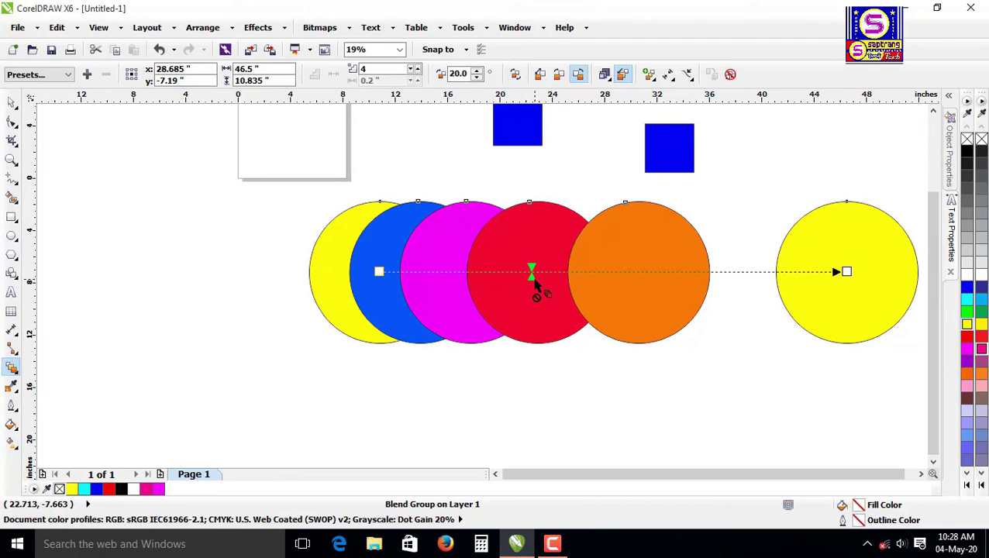
drag(548, 286, 709, 287)
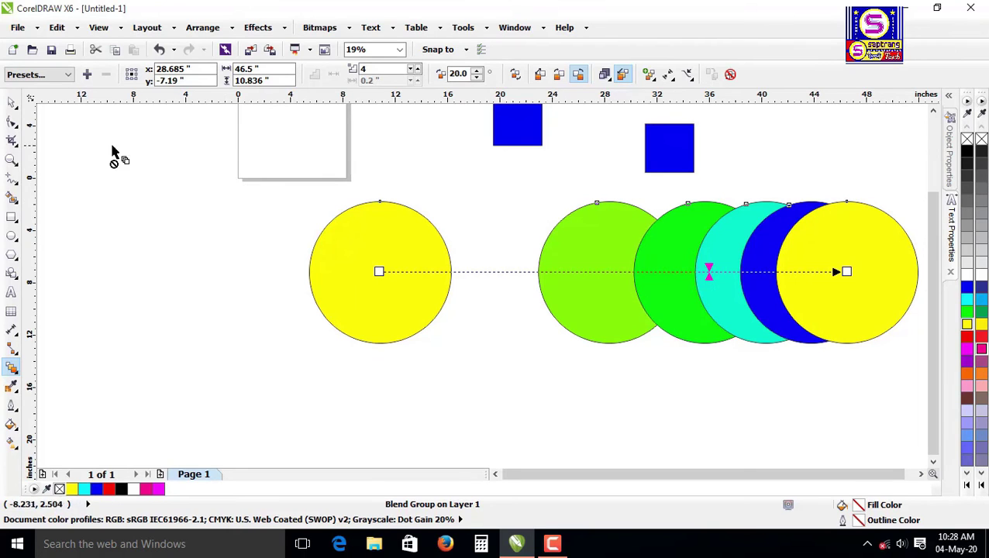
- Select all squares and blended circles in the drawing and delete them
click(11, 104)
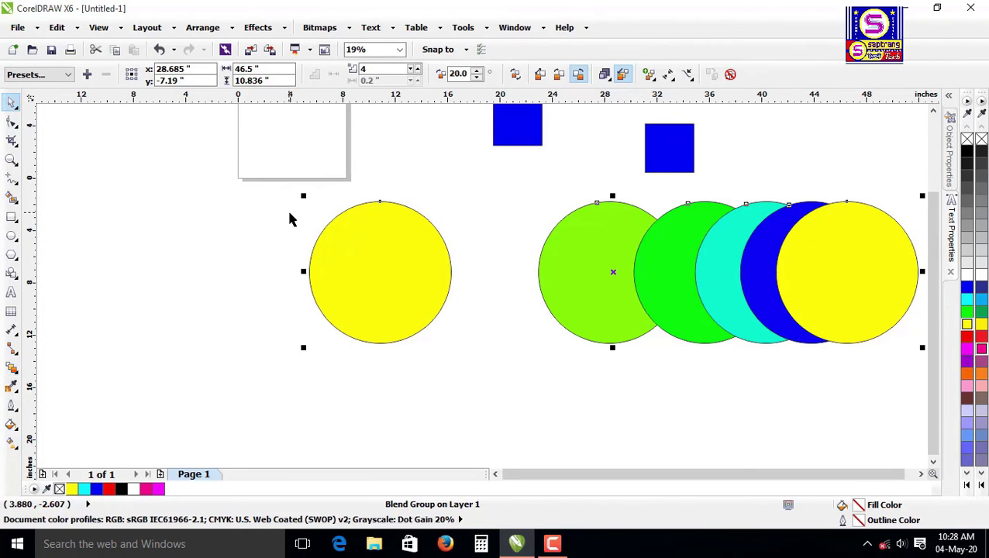
scroll(296, 224, down, 2)
key(ctrl+a)
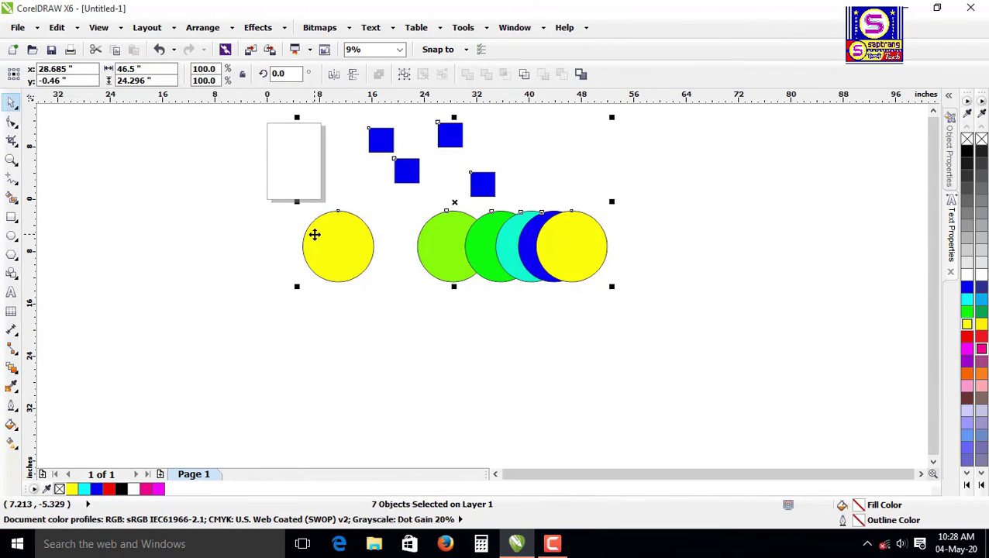
key(Delete)
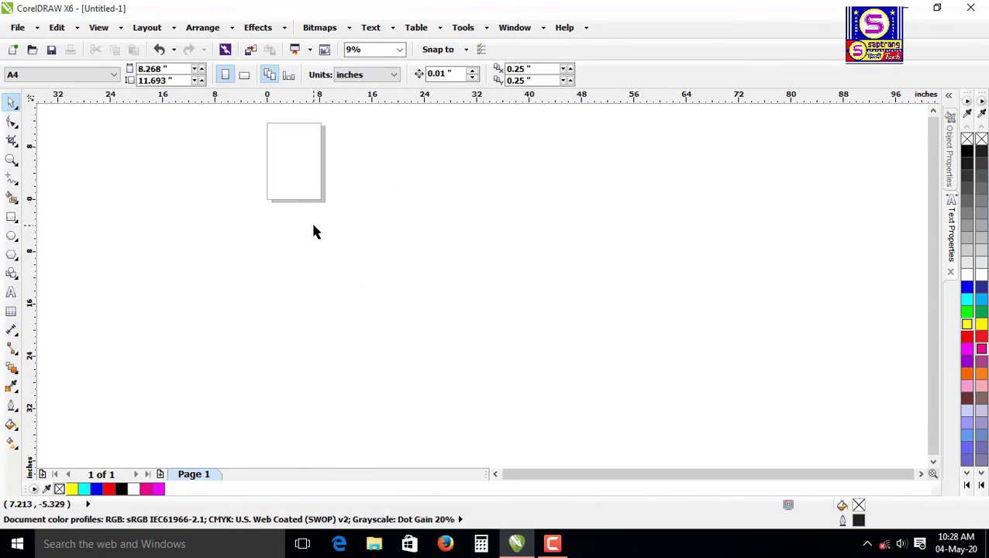
- Add the letter "A" as artistic text in Arial beside the page and enlarge it to about 4.3 by 4.6 inches
scroll(283, 156, up, 4)
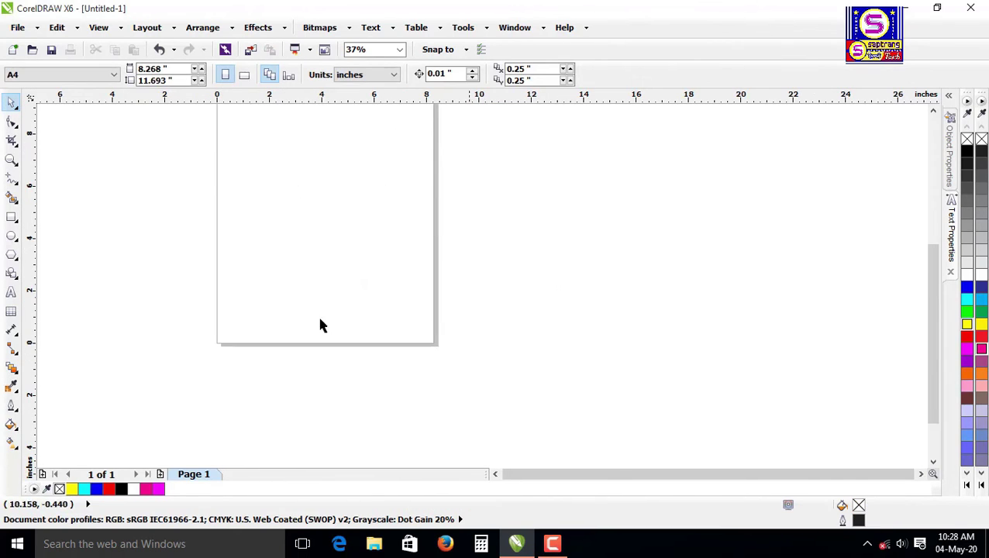
click(13, 291)
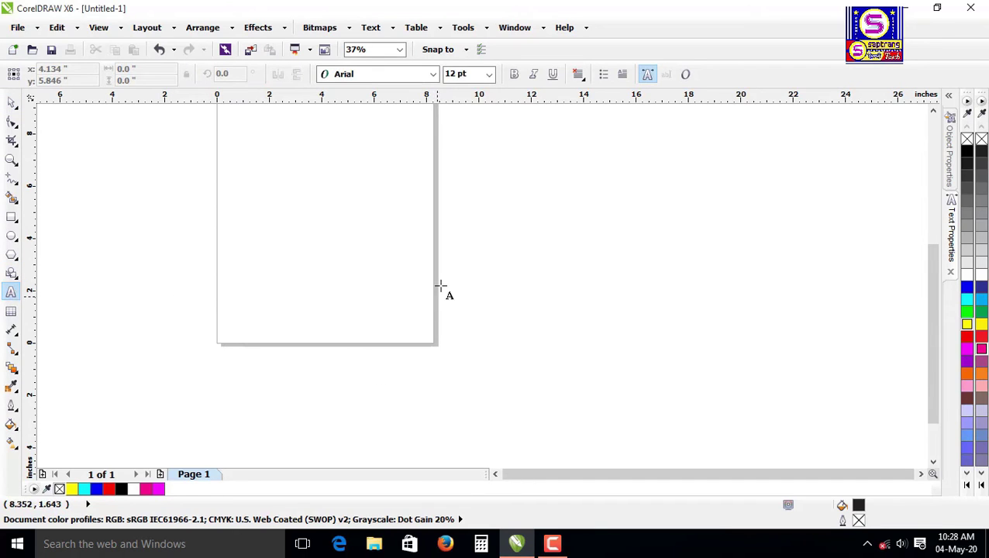
click(512, 242)
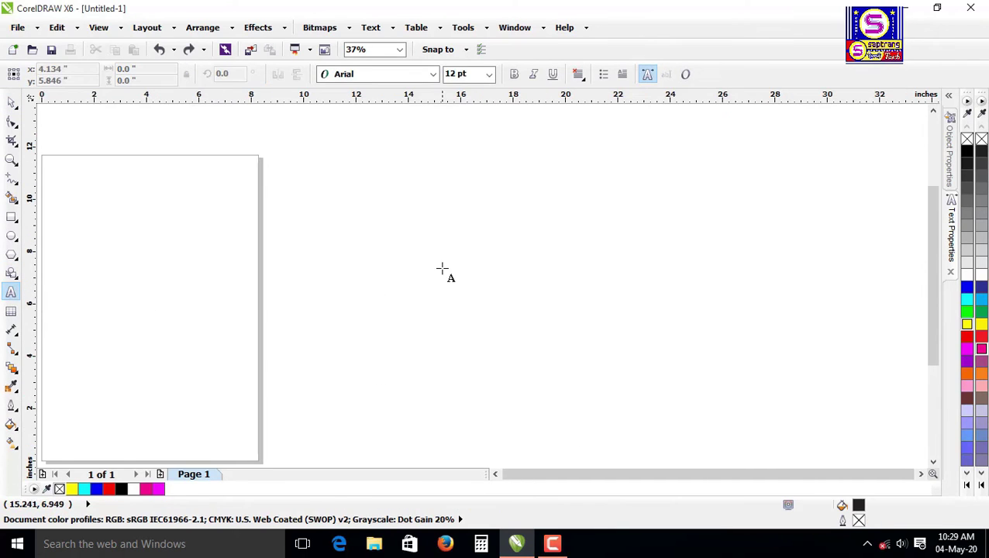
click(355, 298)
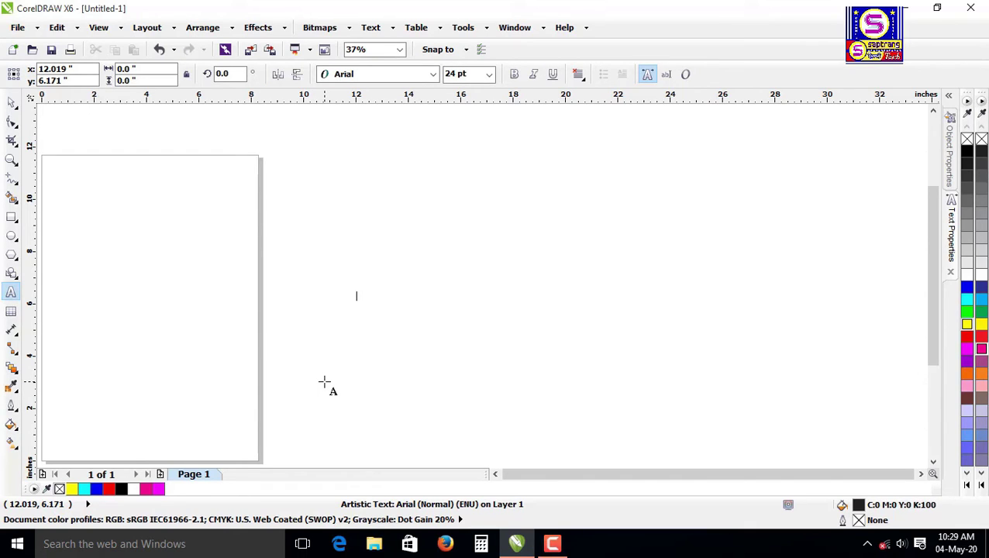
text(A)
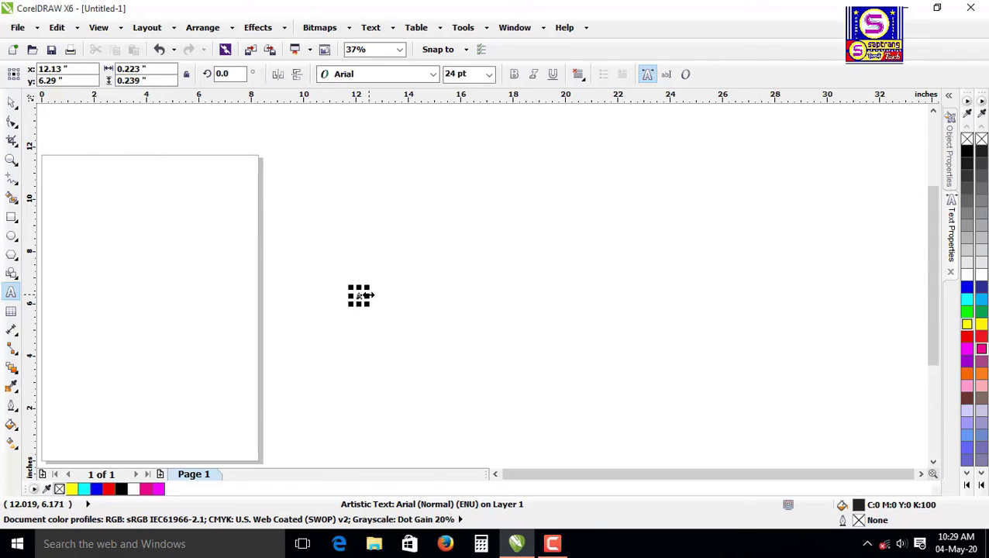
drag(371, 287, 524, 172)
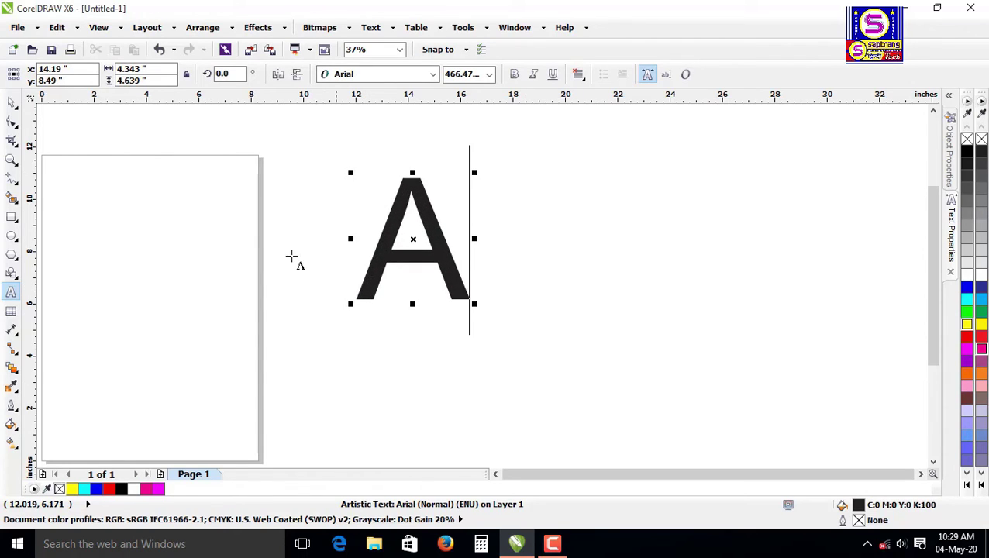
- Copy the letter A horizontally about 16 inches to its right and blend the original into the copy
click(10, 101)
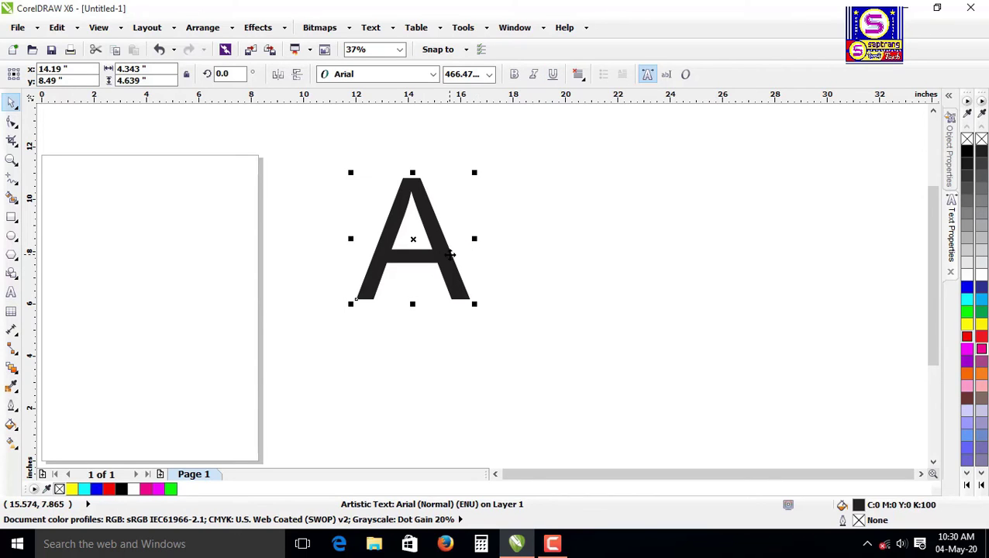
drag(439, 250, 859, 300)
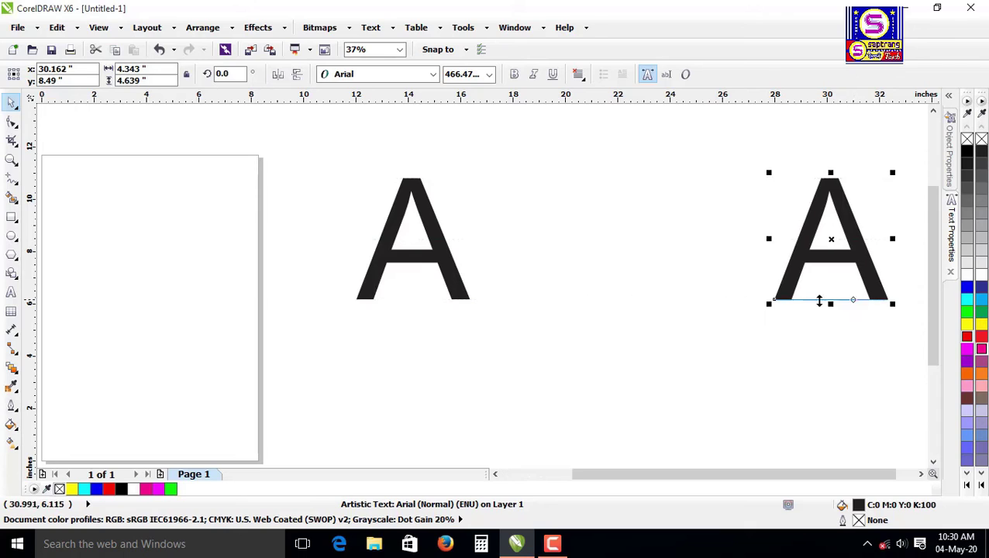
click(12, 370)
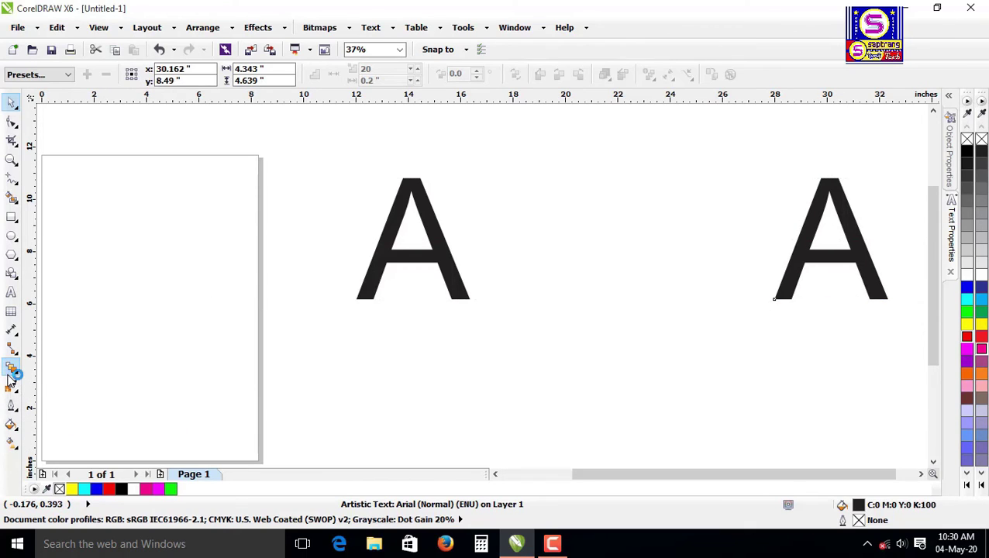
click(438, 263)
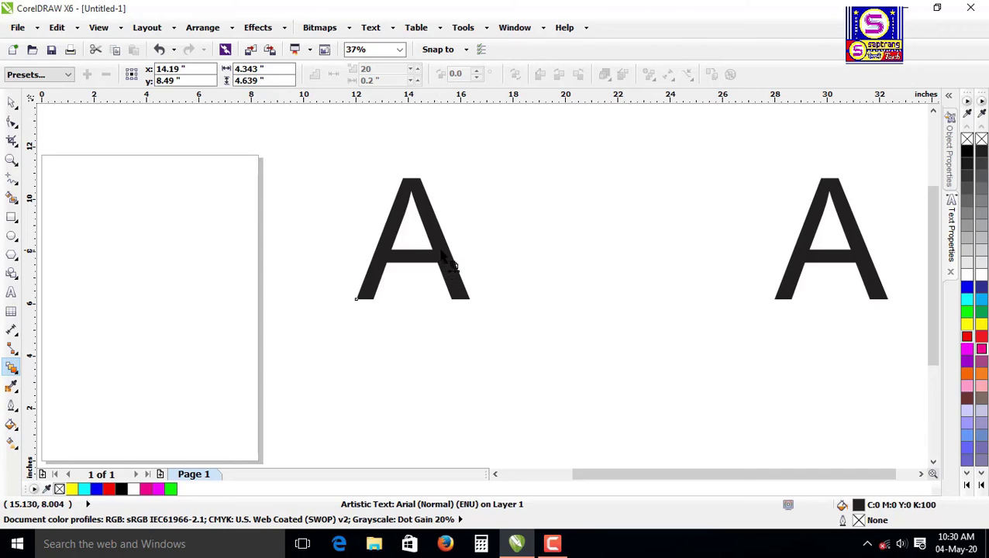
drag(442, 256, 828, 247)
drag(438, 255, 812, 244)
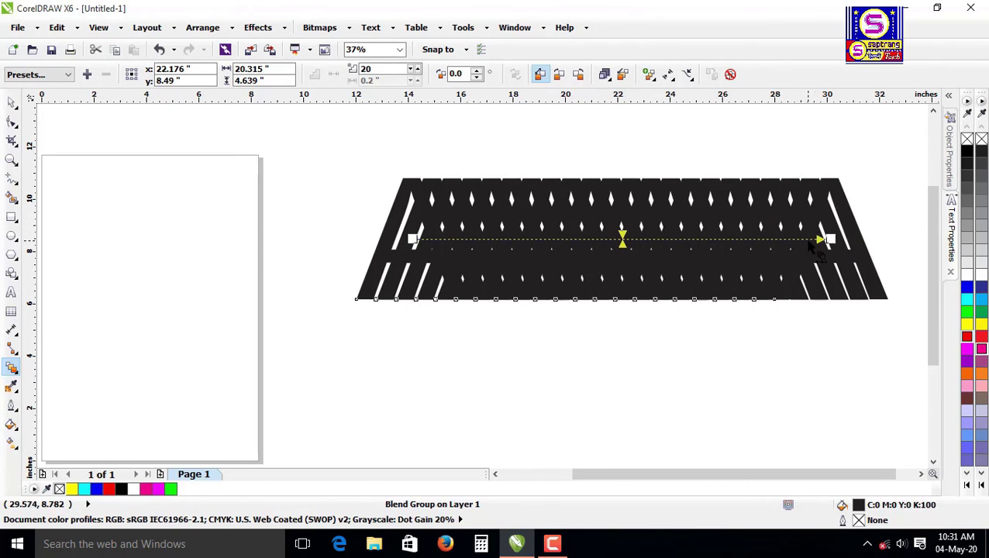
- Try purple, magenta and red fills on the blended letters and finish with blue
click(968, 361)
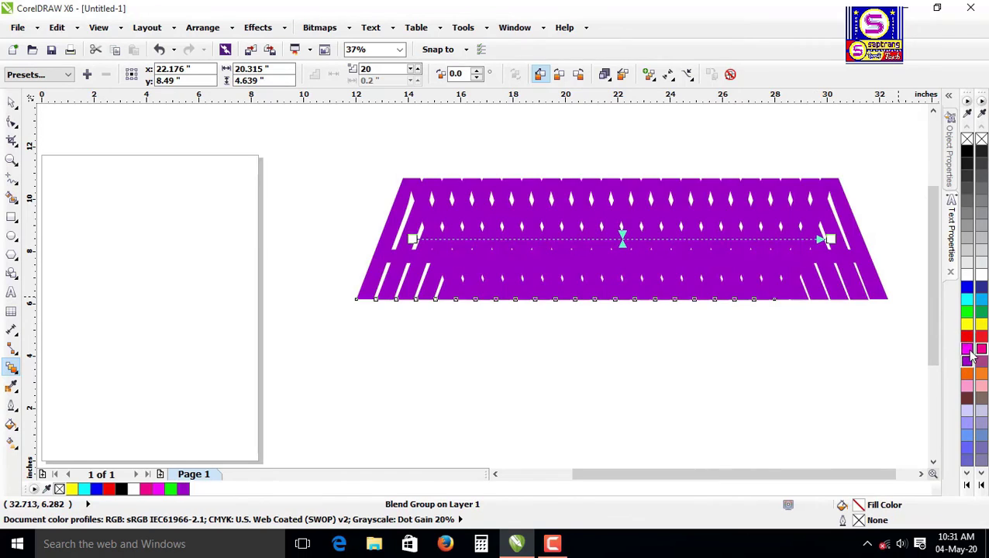
click(967, 348)
click(967, 335)
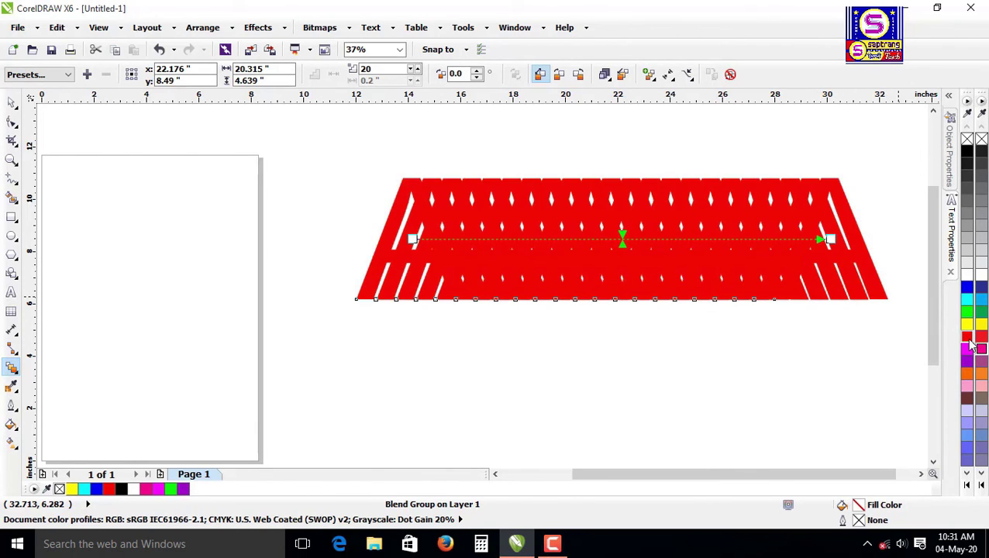
click(966, 287)
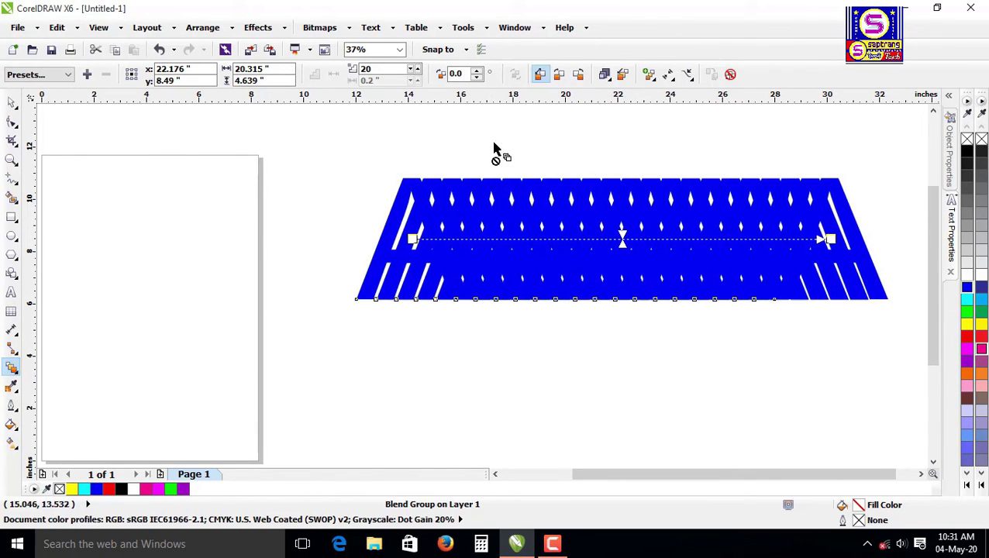
- Reduce the number of steps in the letter blend to 2
click(410, 69)
drag(410, 69, 414, 70)
click(415, 70)
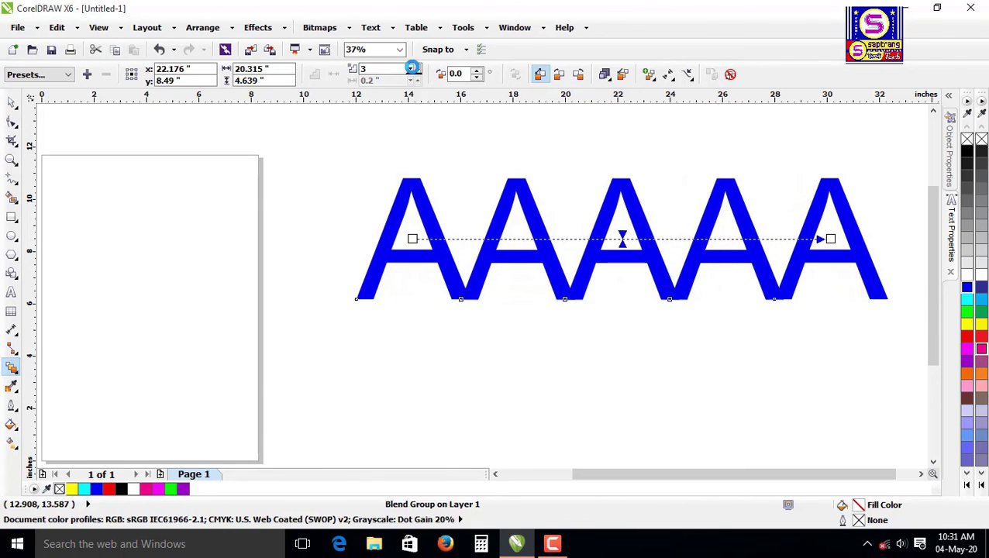
click(414, 71)
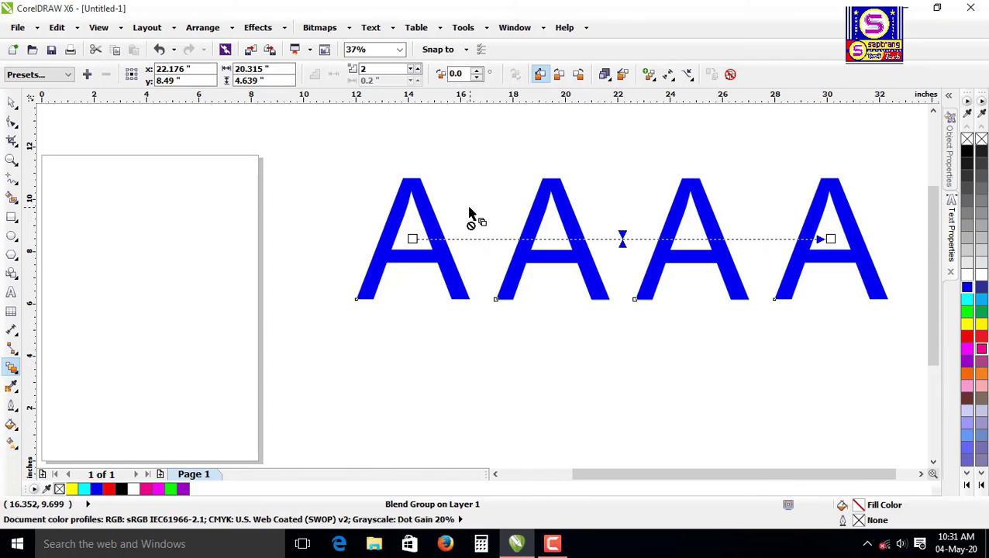
- Break the blend group apart, nudge the first A slightly left, and move the last A about 2.3 inches down and 1.7 inches right
click(12, 101)
click(230, 30)
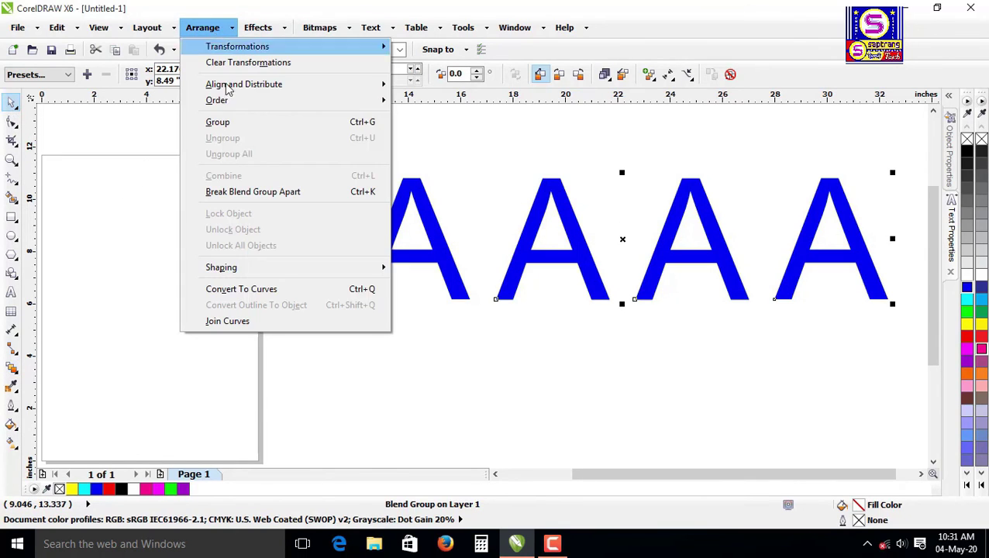
click(258, 194)
click(685, 357)
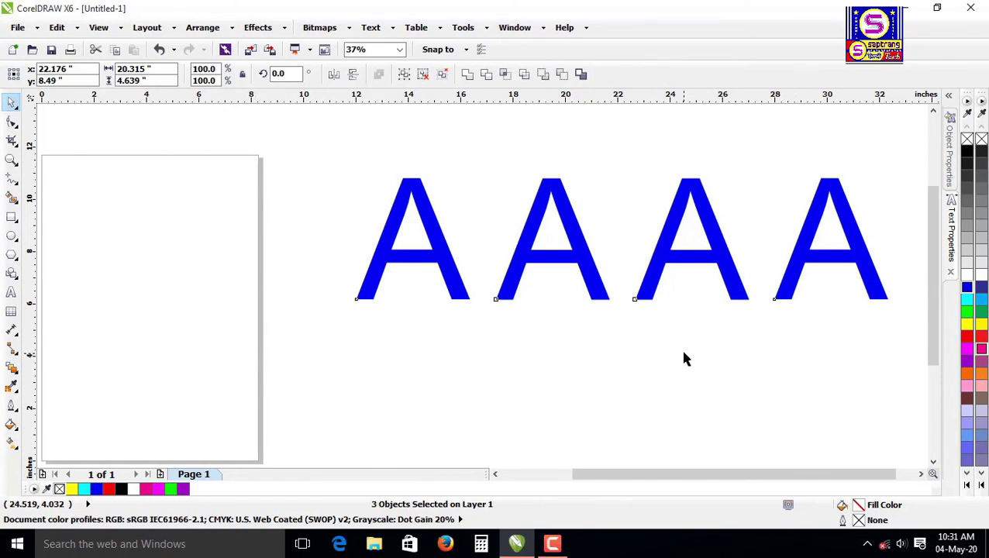
click(438, 258)
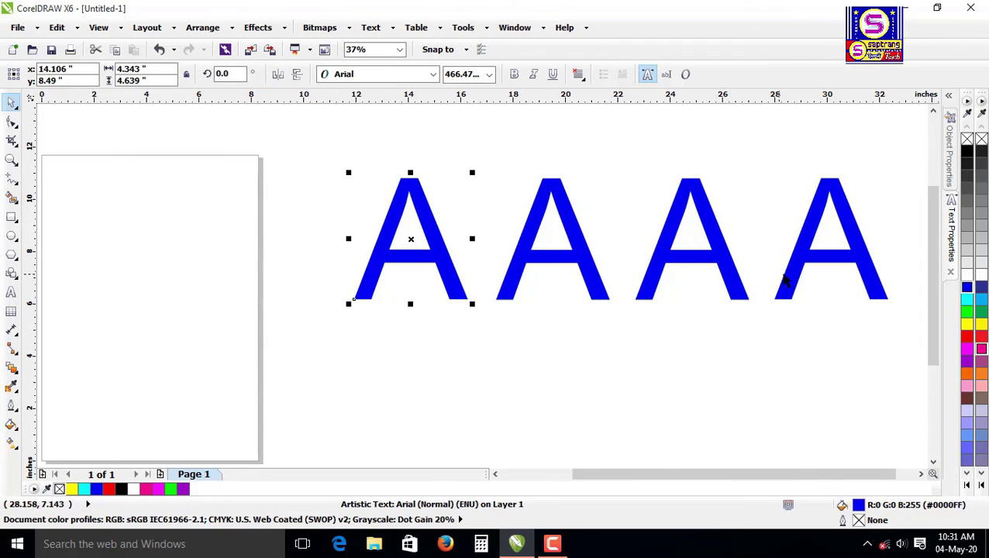
drag(784, 280, 830, 340)
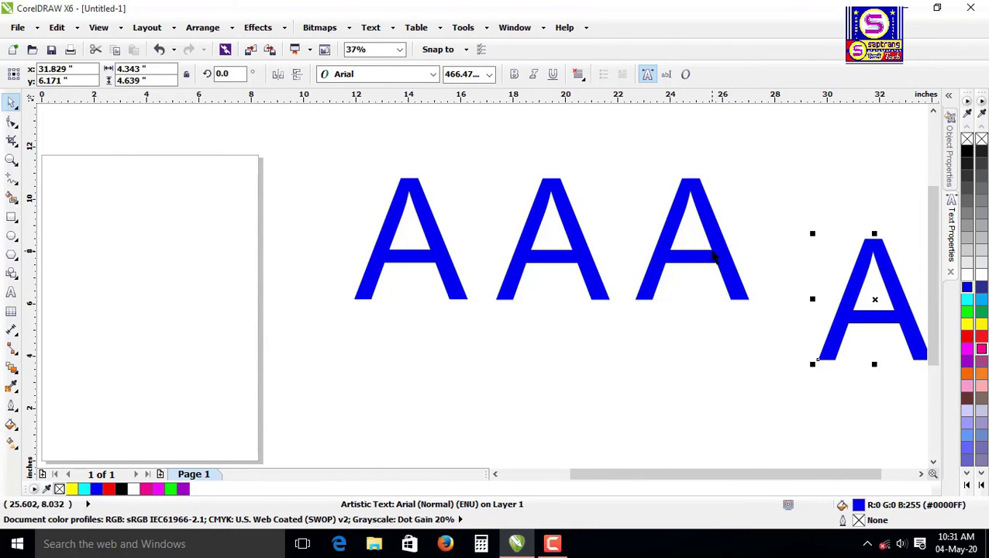
- Ungroup the two middle letters completely and move each one separately about 4 inches down, the second also slightly right
click(714, 258)
right_click(716, 258)
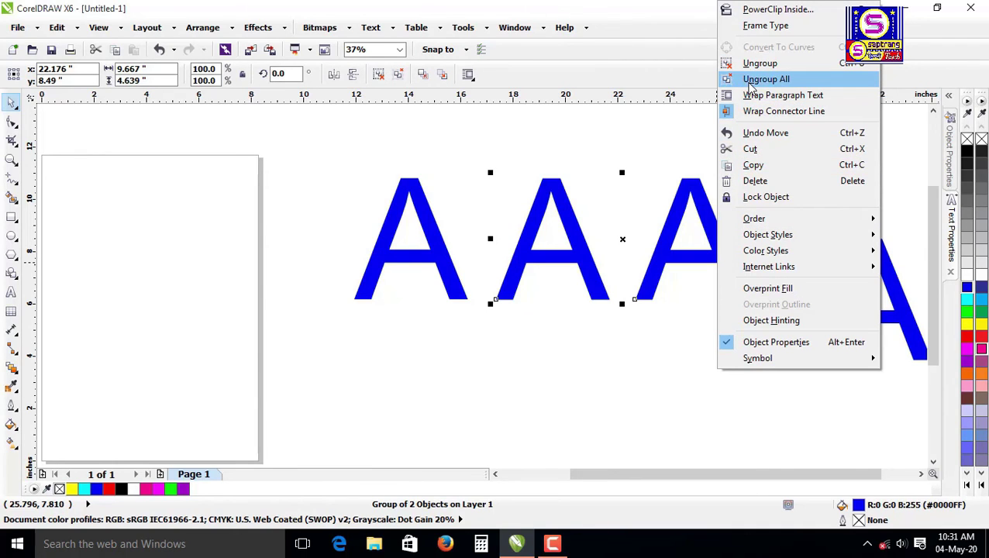
click(755, 79)
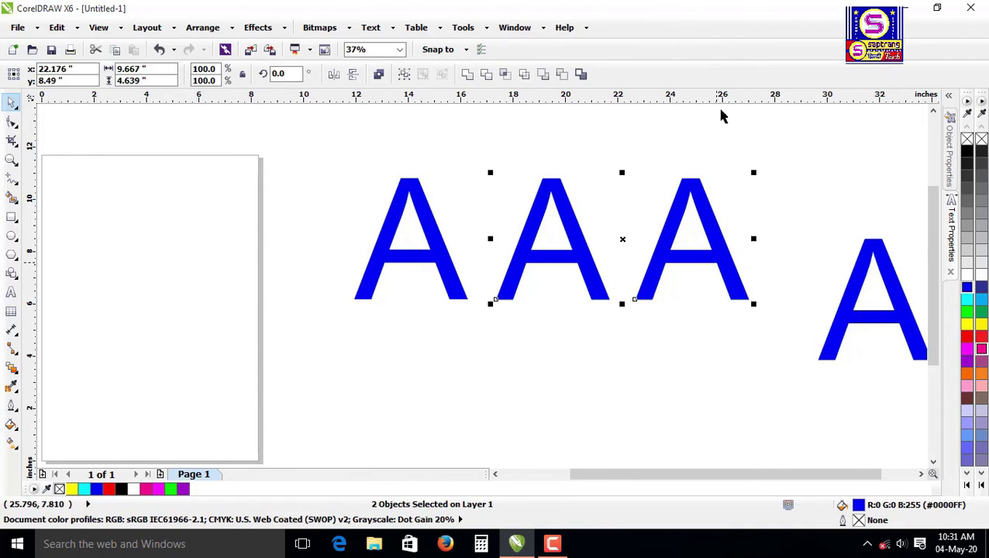
click(583, 399)
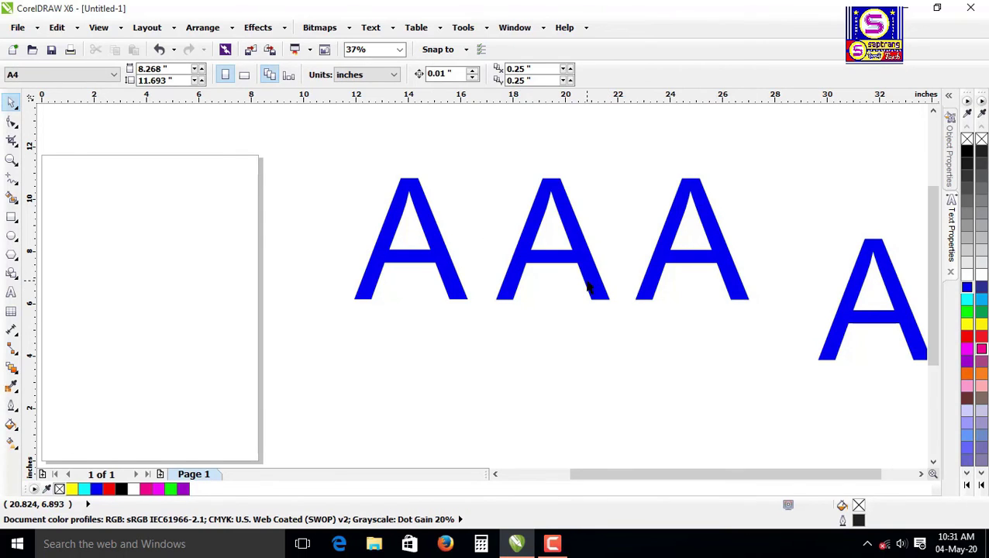
drag(580, 282, 581, 391)
drag(674, 247, 707, 355)
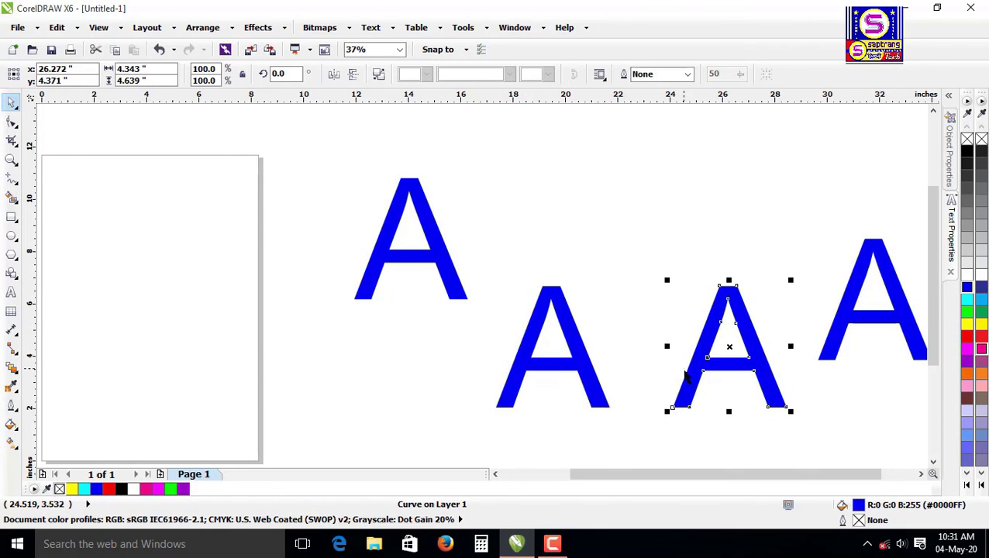